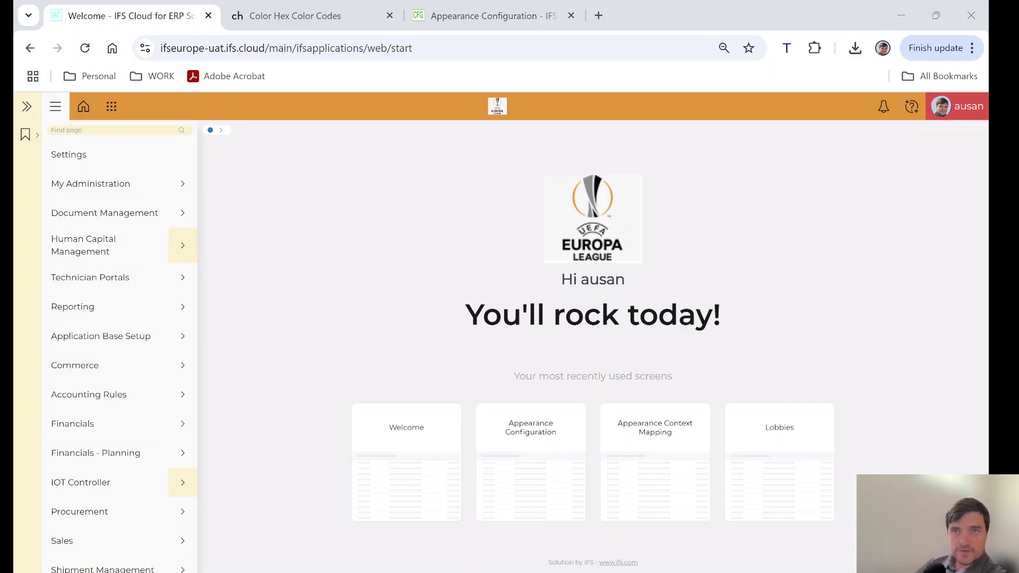
left_click(978, 114)
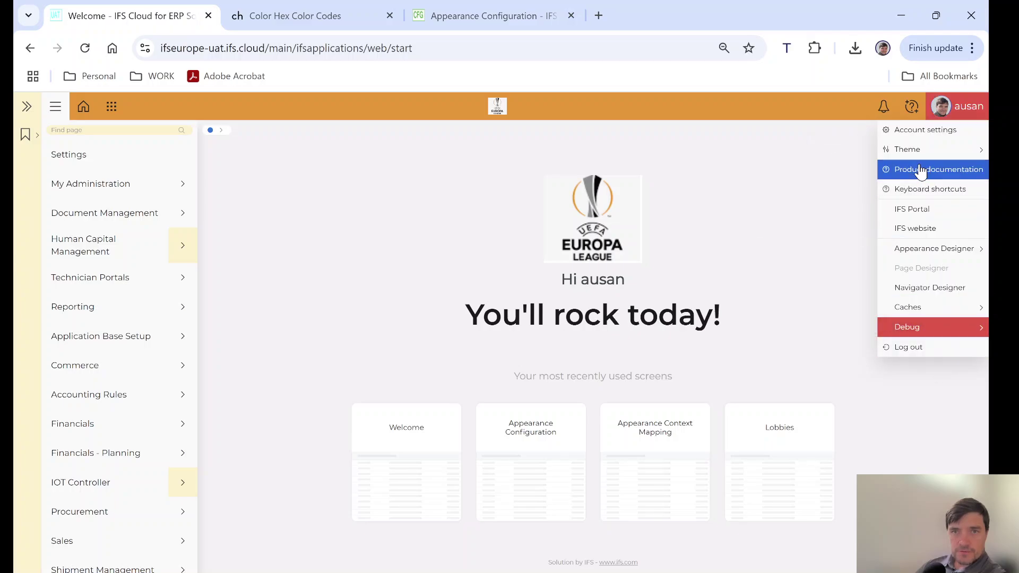
left_click(348, 212)
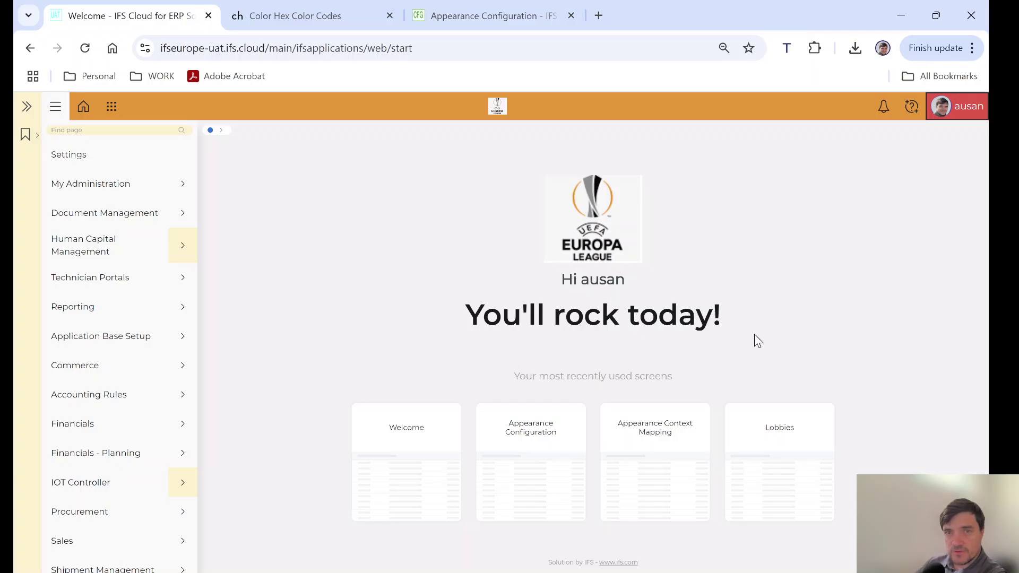
Open the Appearance Configuration page and filter its list by the saved name criterion to show only appearance 200080.
left_click(972, 114)
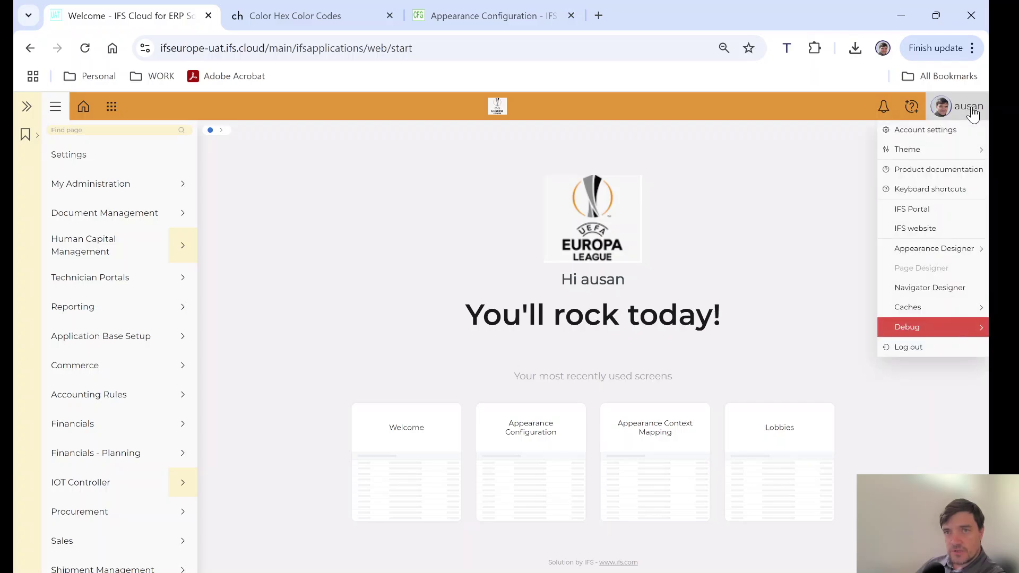
mouse_move(913, 254)
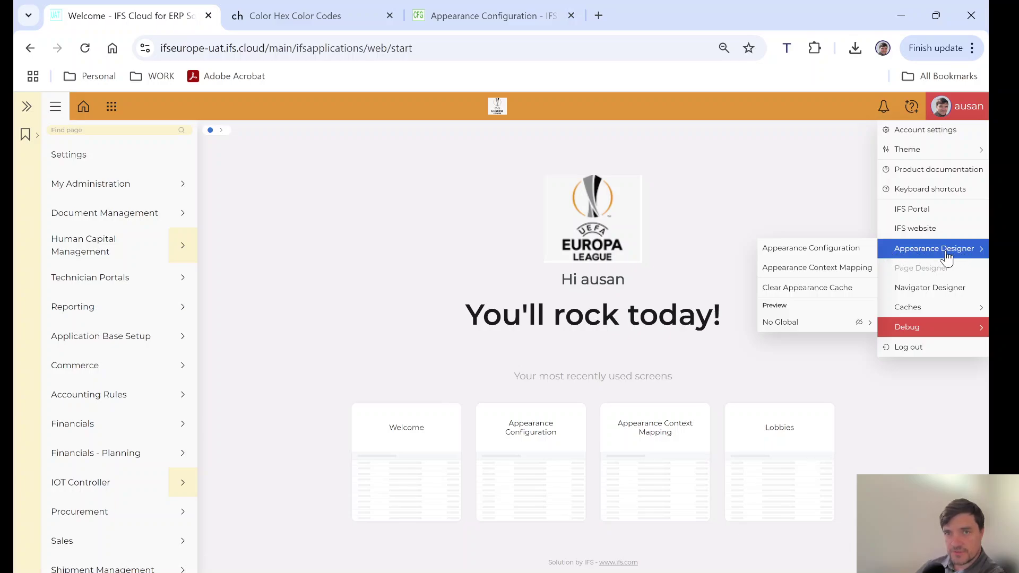
left_click(809, 256)
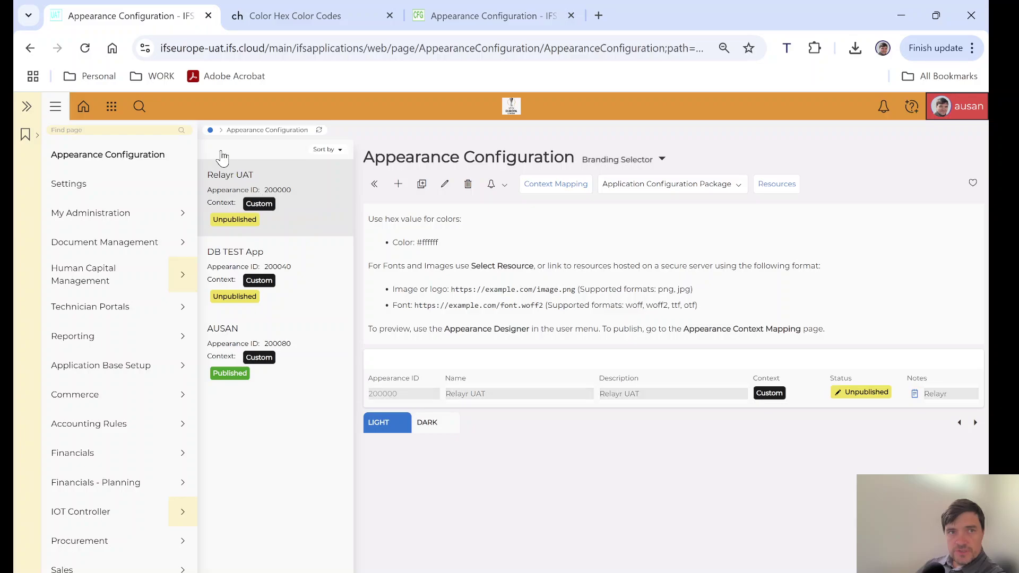
left_click(139, 107)
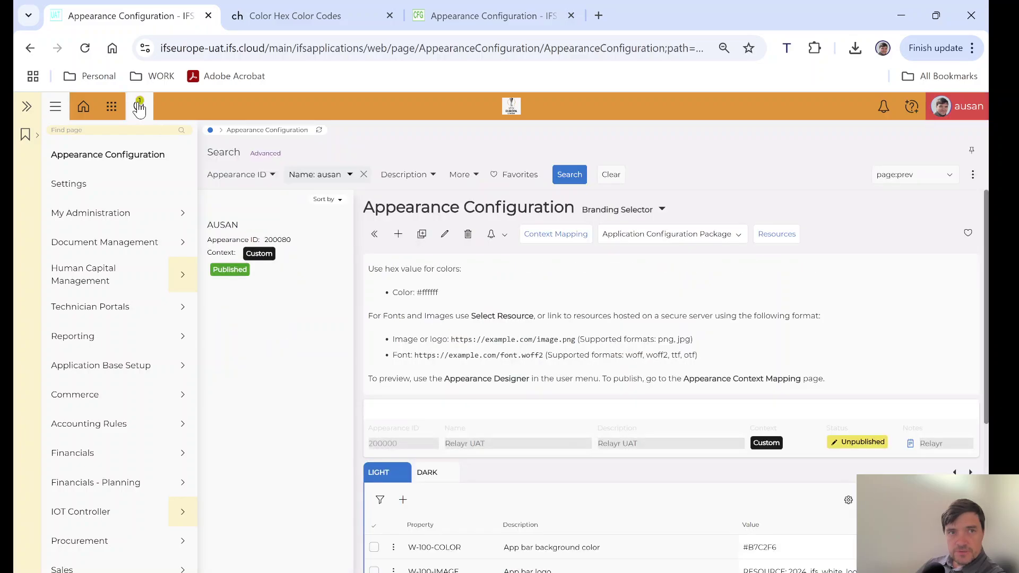
left_click(137, 105)
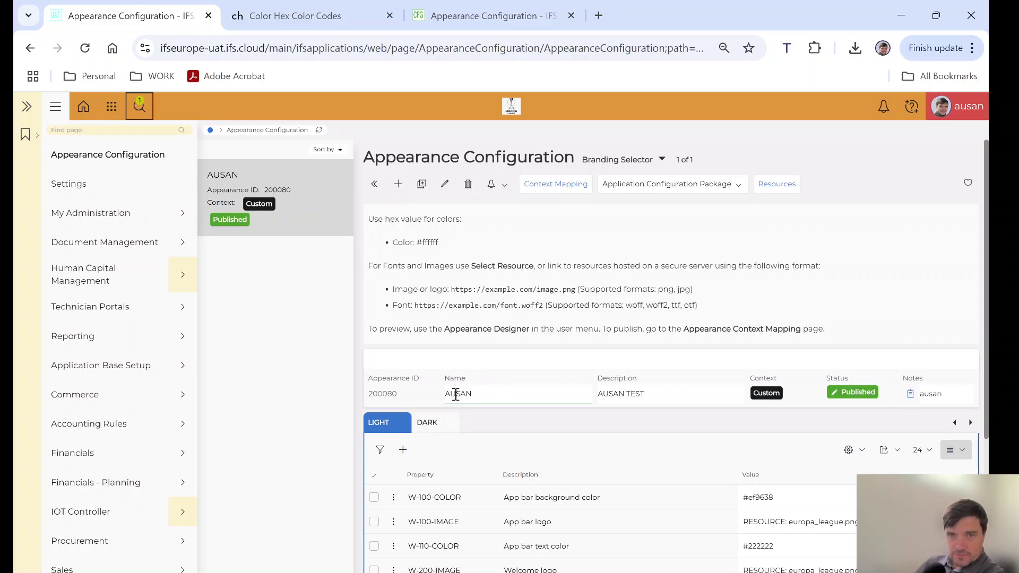
Start a new light-theme property row for appearance 200080, look through the available properties, and discard the row.
scroll(462, 374, "down", 2)
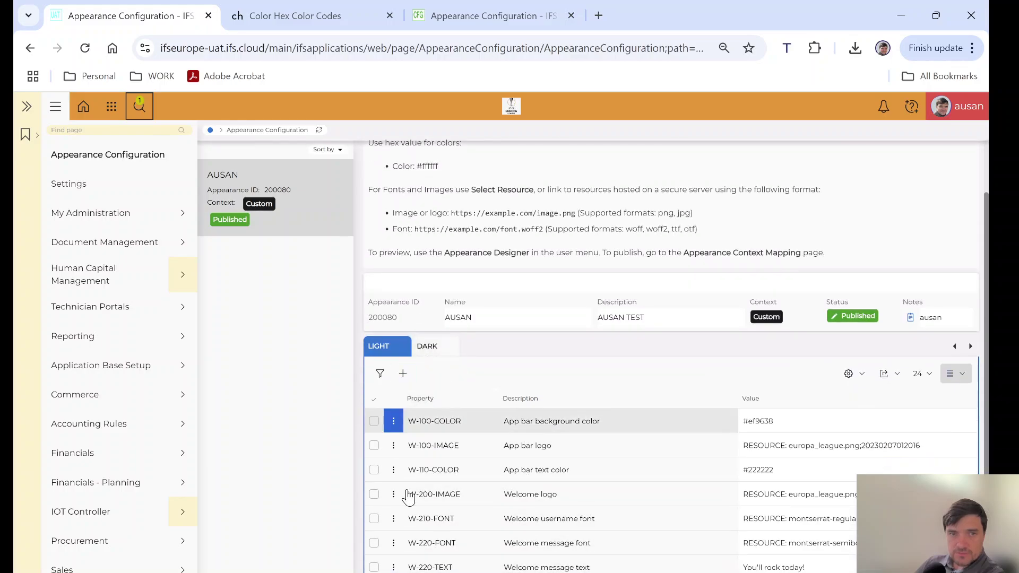
scroll(489, 455, "up", 2)
scroll(448, 345, "down", 5)
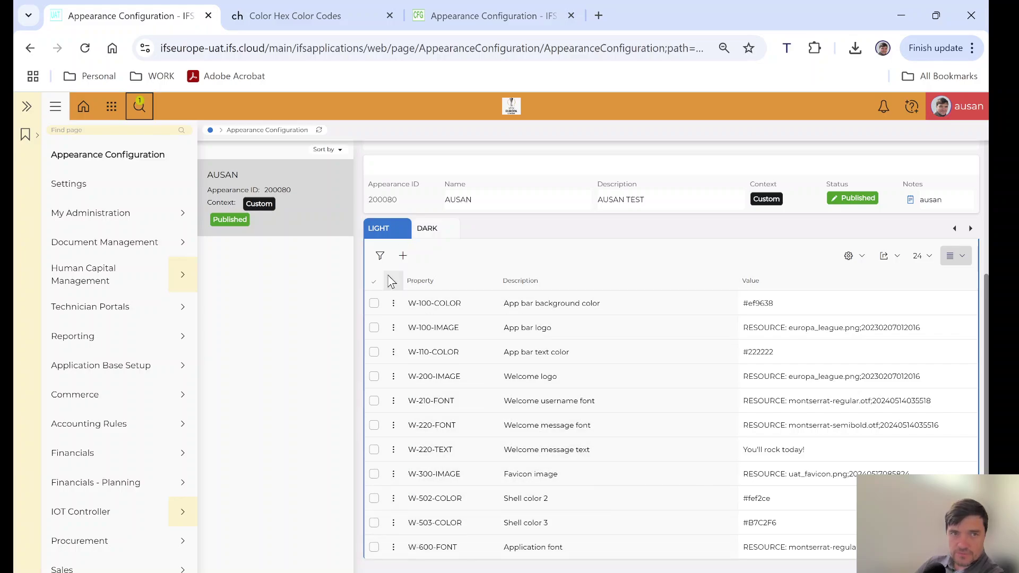
left_click(403, 256)
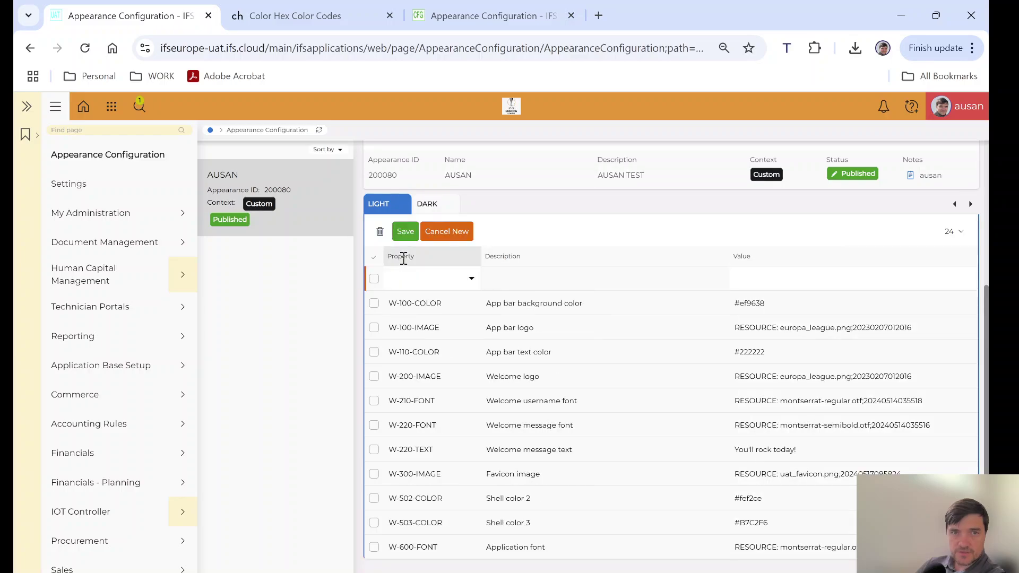
left_click(471, 280)
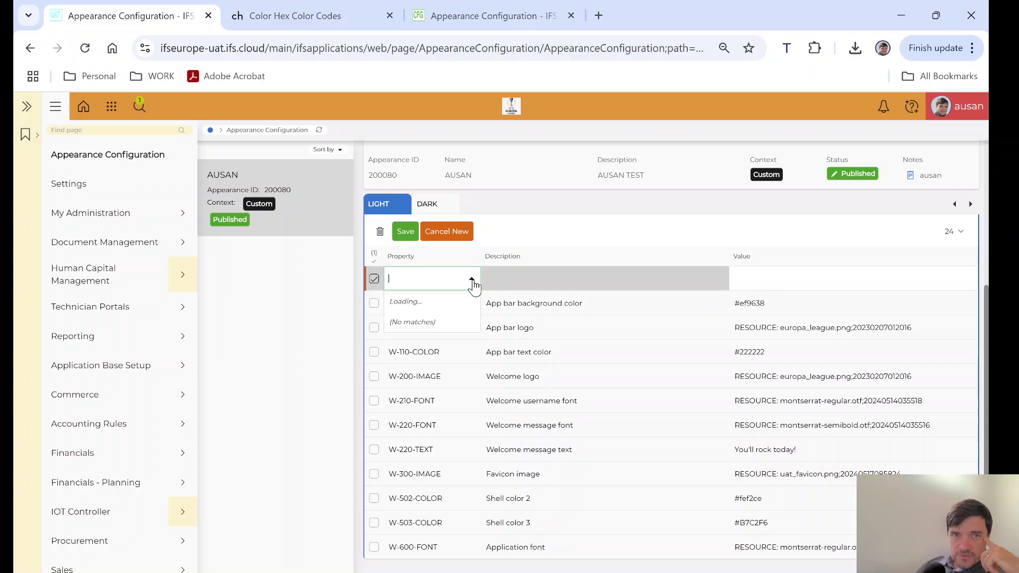
scroll(480, 378, "down", 1)
scroll(481, 377, "down", 10)
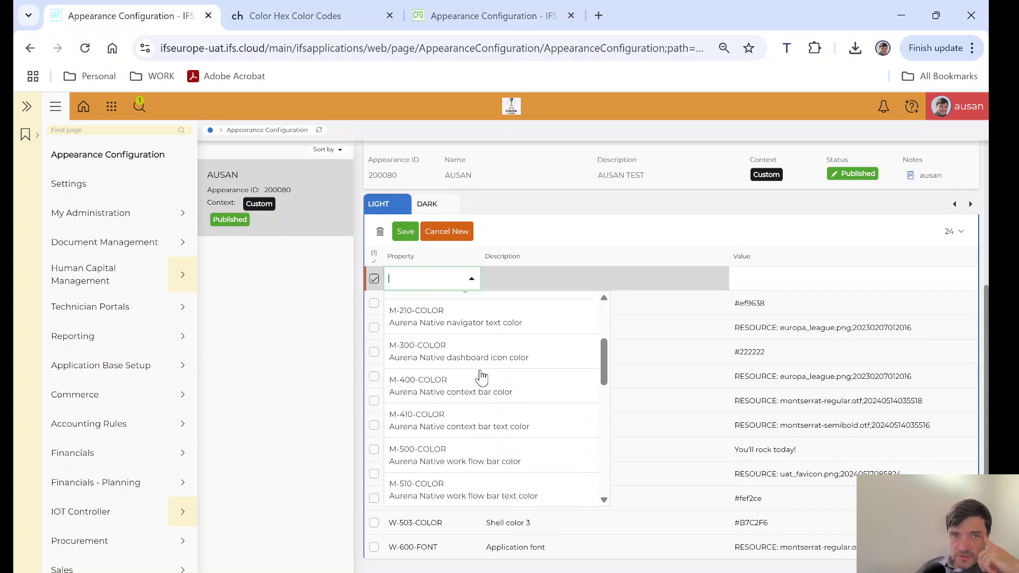
scroll(480, 377, "down", 1)
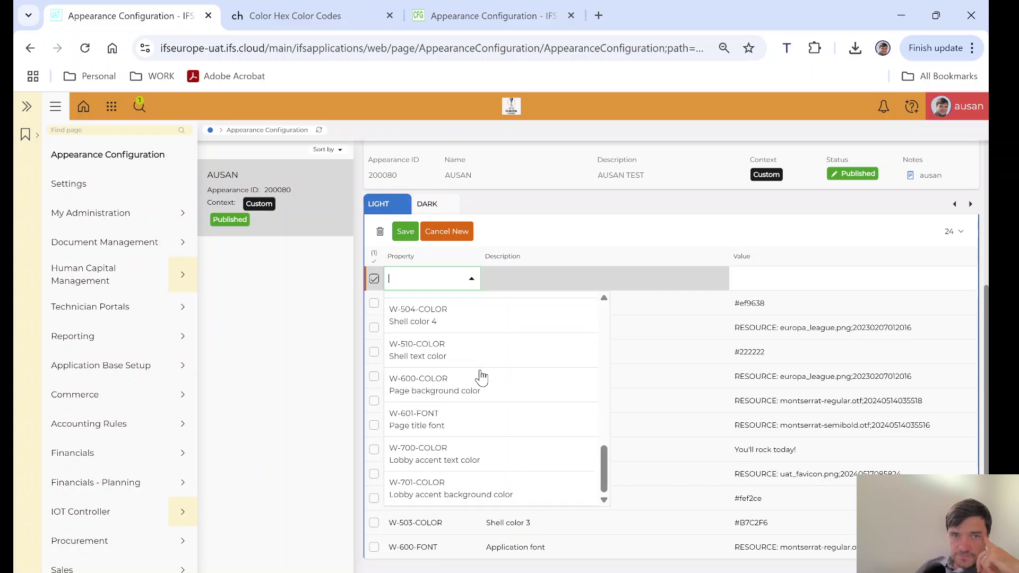
scroll(440, 422, "up", 8)
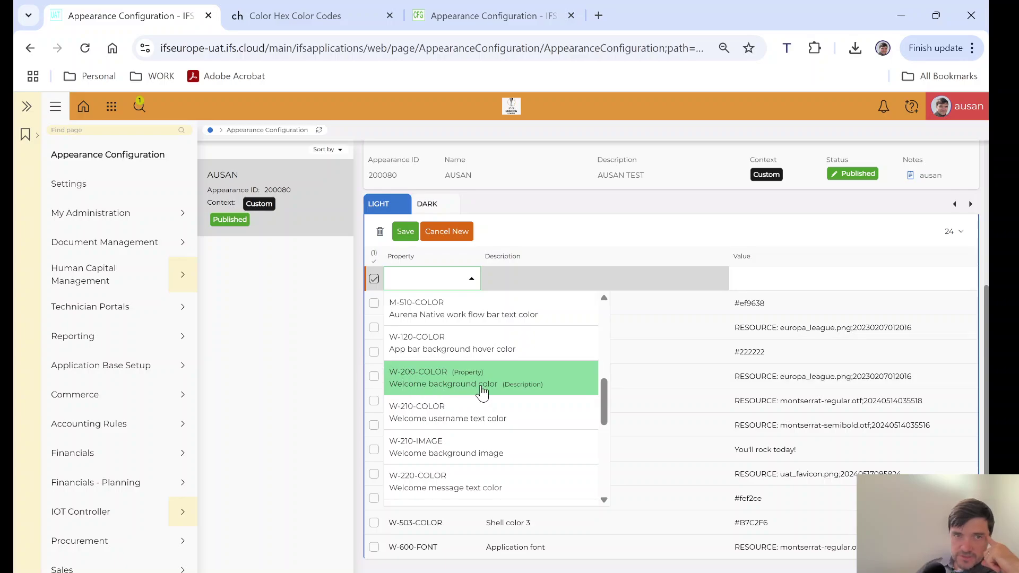
left_click(446, 231)
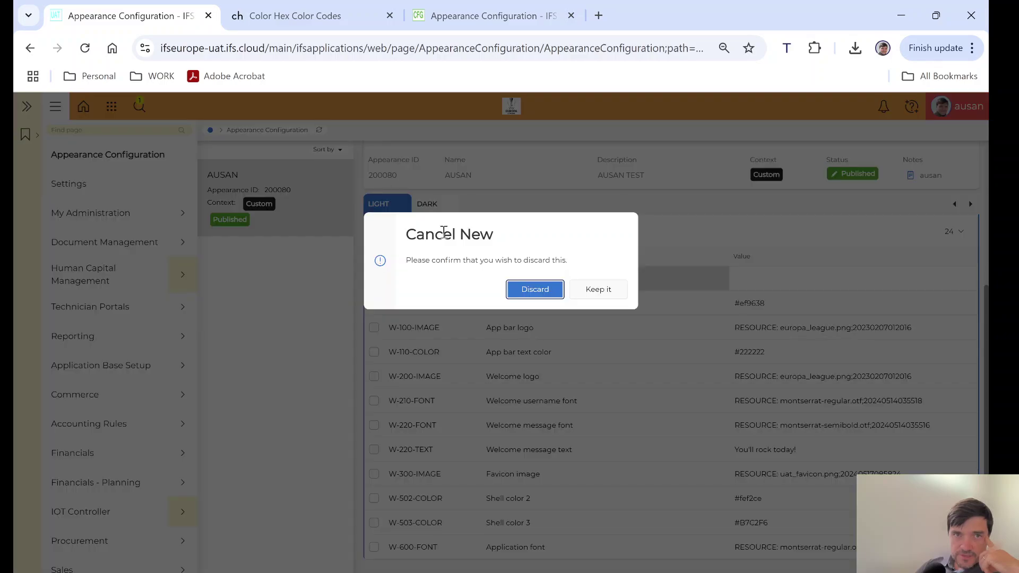
key("Return")
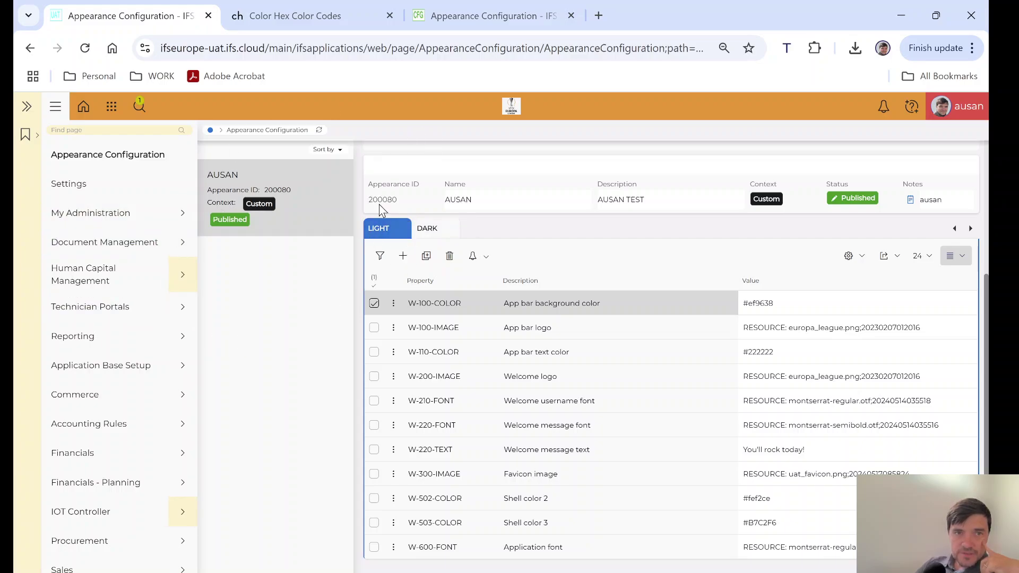
Glance at the appearance's dark property set, return to the light one, and switch the application theme to Dark.
left_click(428, 230)
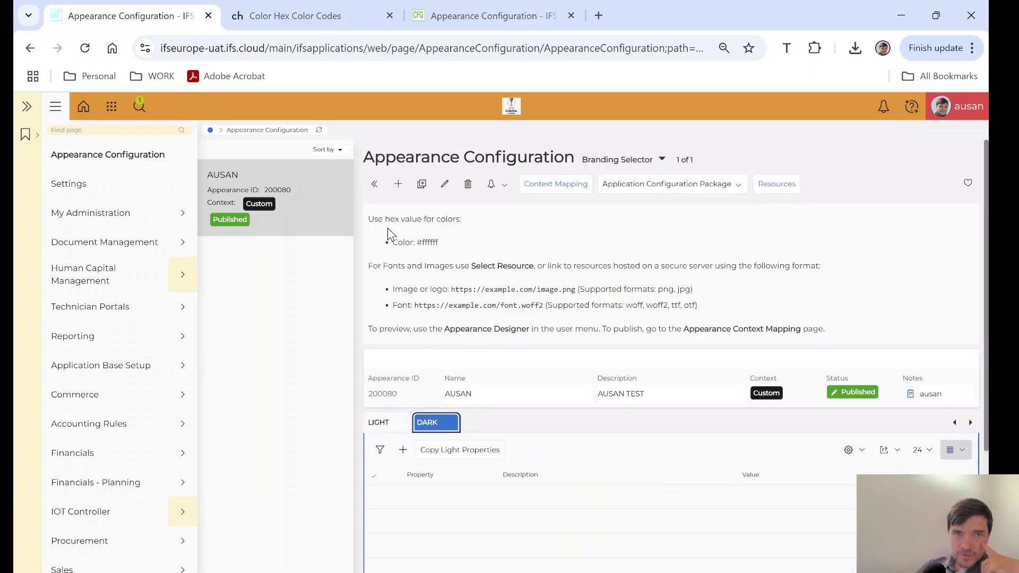
left_click(379, 422)
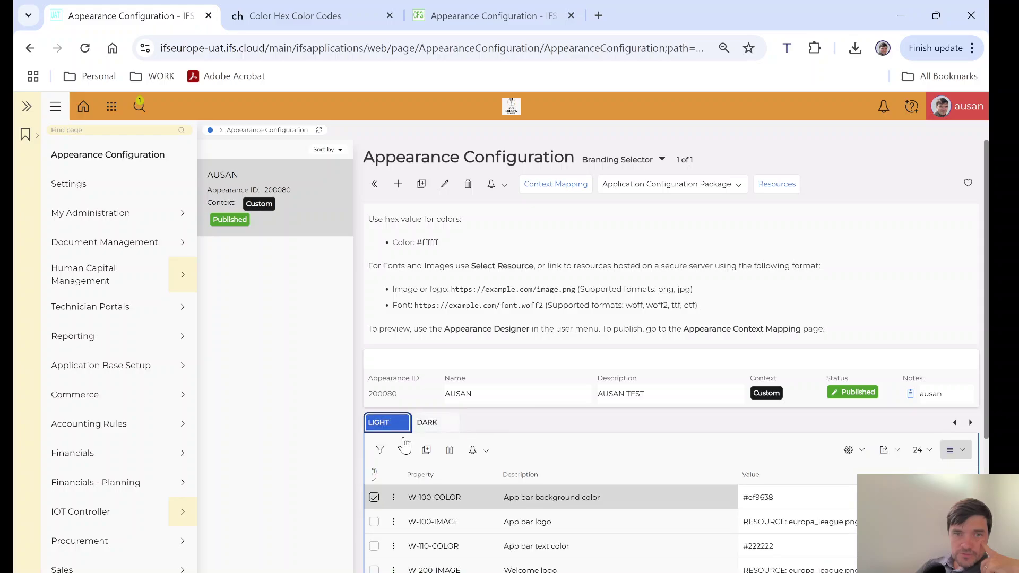
left_click(954, 113)
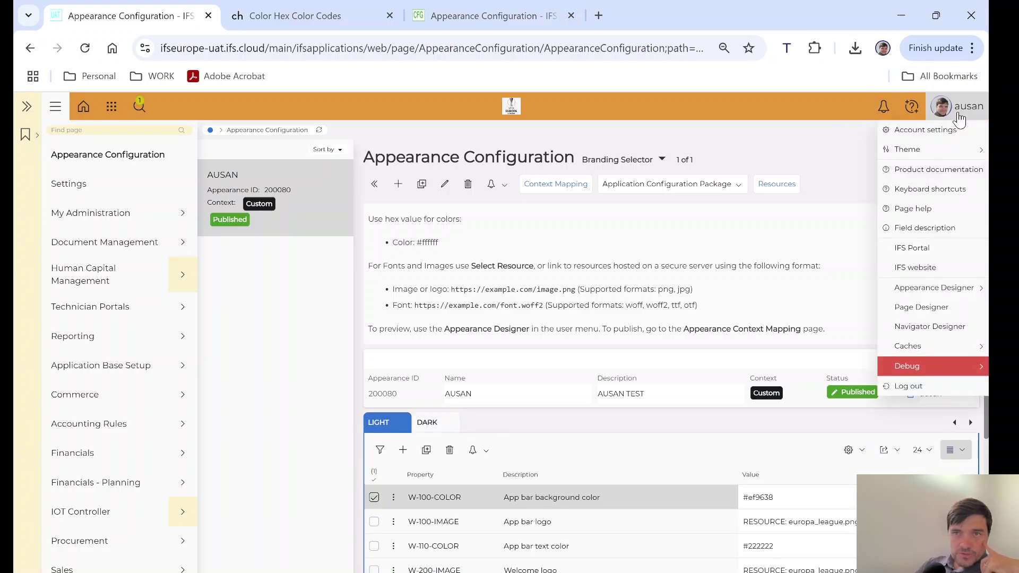
mouse_move(954, 150)
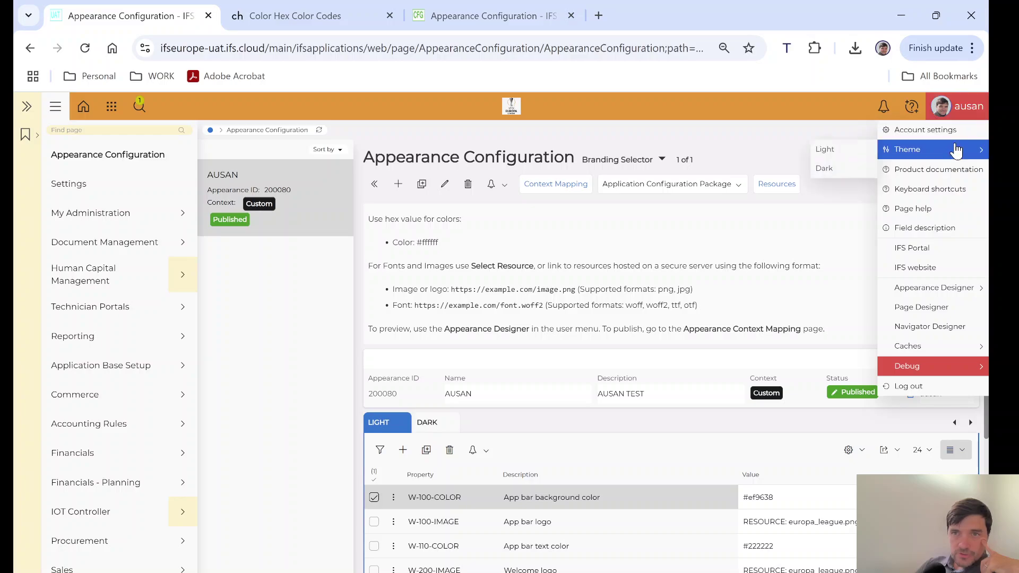
left_click(827, 170)
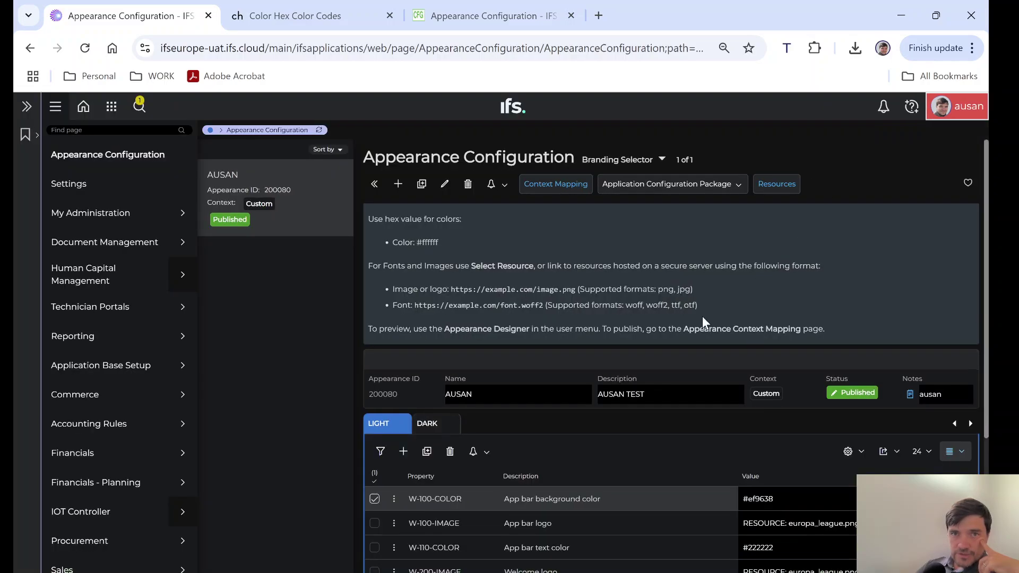
Review the logos, colors, fonts and welcome text defined in the appearance's dark property set, and return to the light set.
left_click(436, 424)
scroll(437, 423, "down", 3)
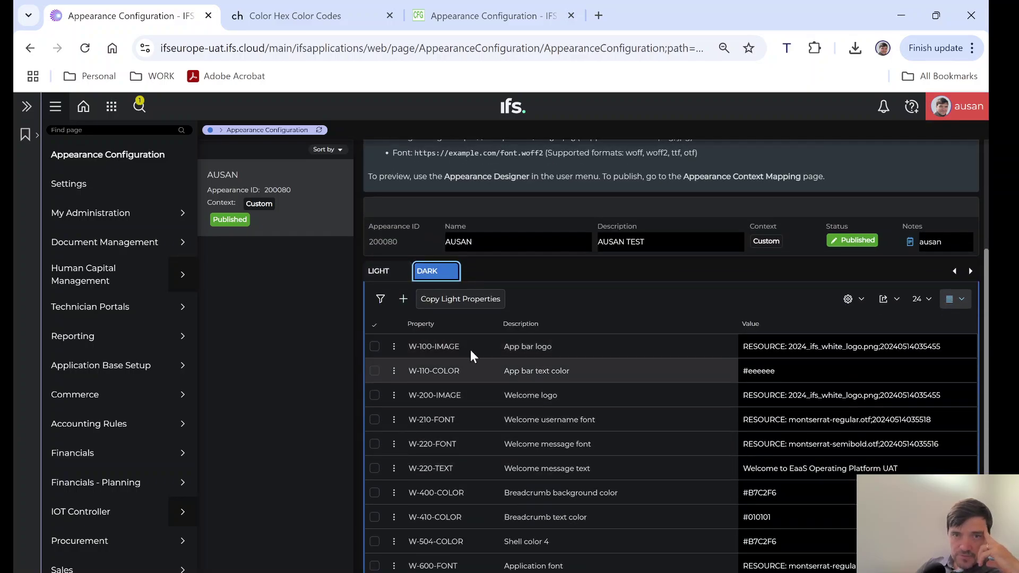
scroll(505, 364, "down", 1)
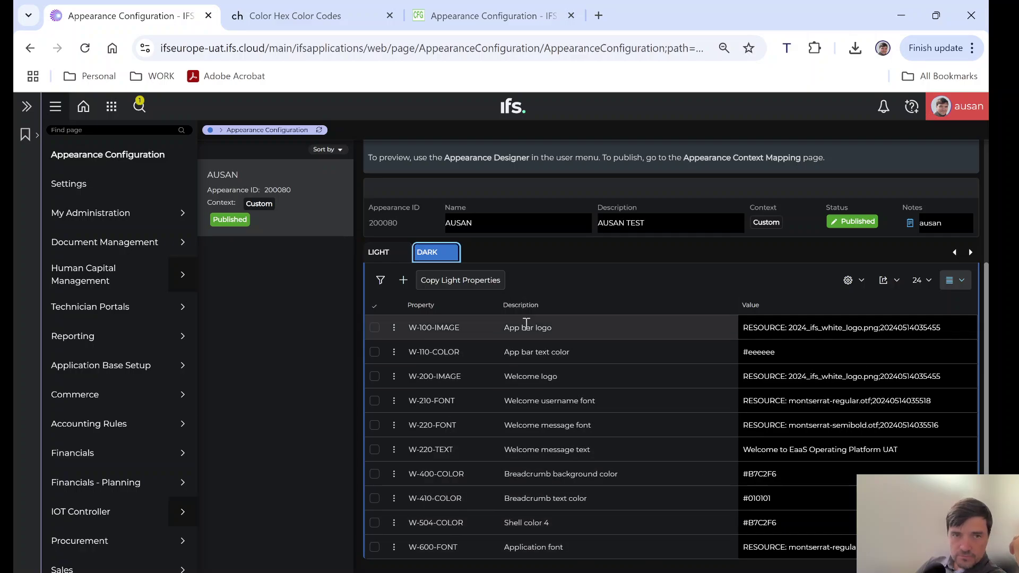
scroll(492, 355, "up", 3)
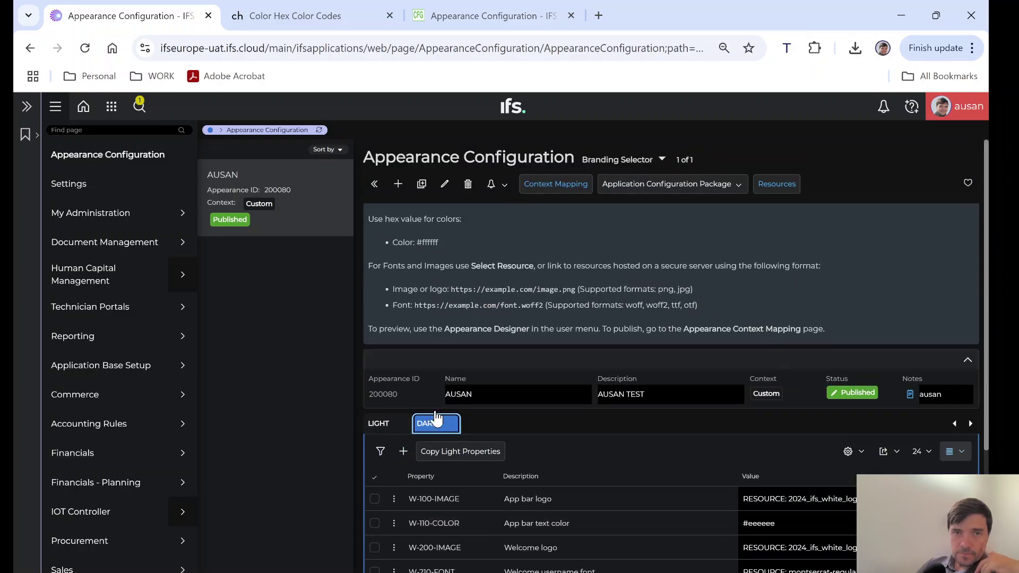
left_click(379, 424)
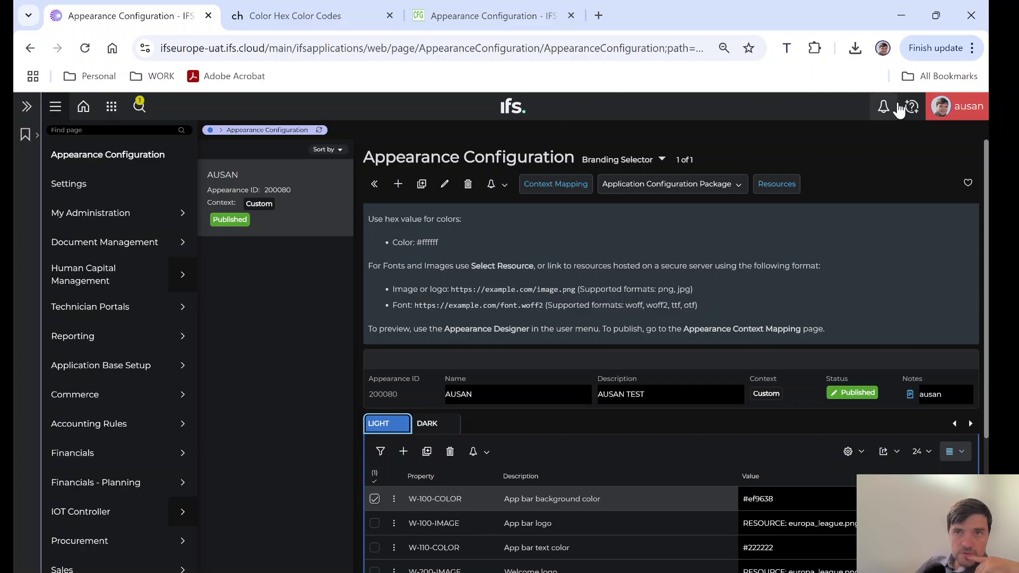
Reload the Appearance Configuration page and switch the application theme back to Light.
left_click(86, 49)
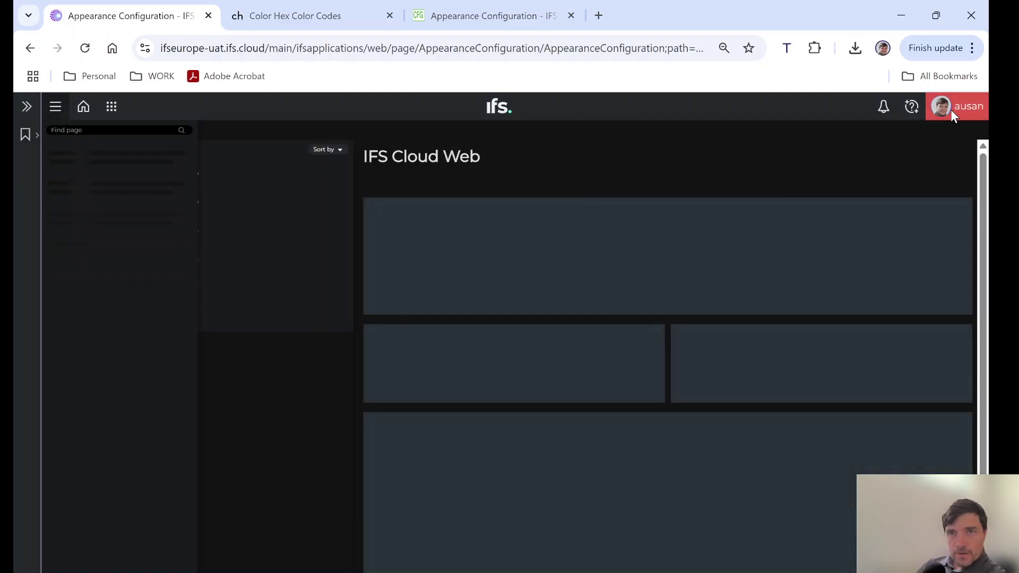
left_click(950, 109)
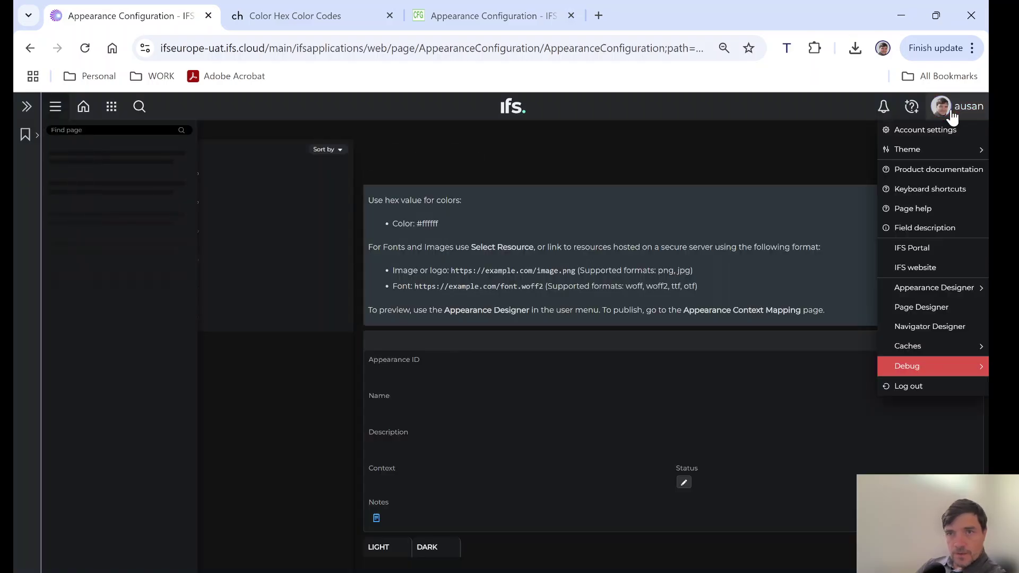
mouse_move(894, 154)
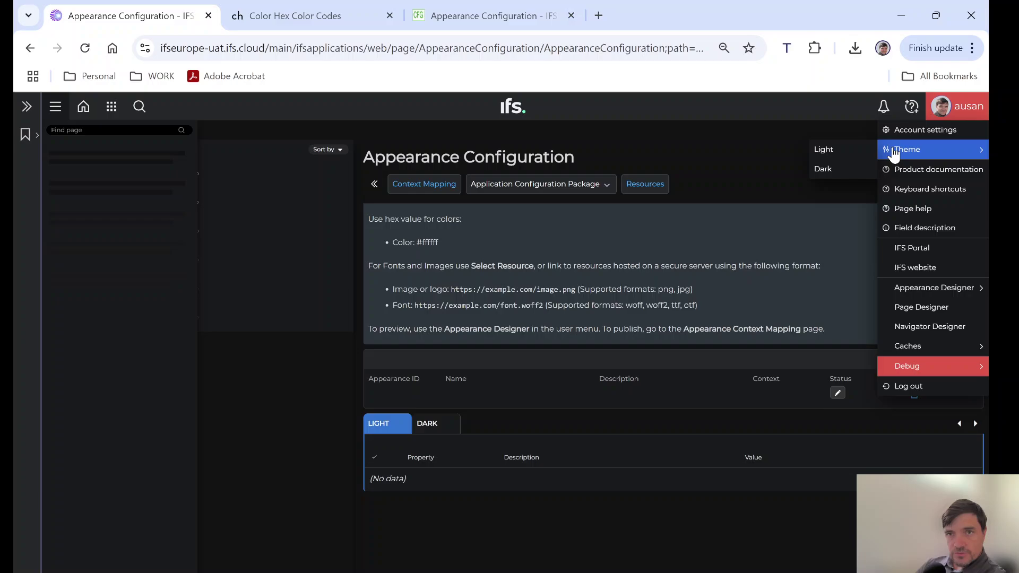
left_click(824, 150)
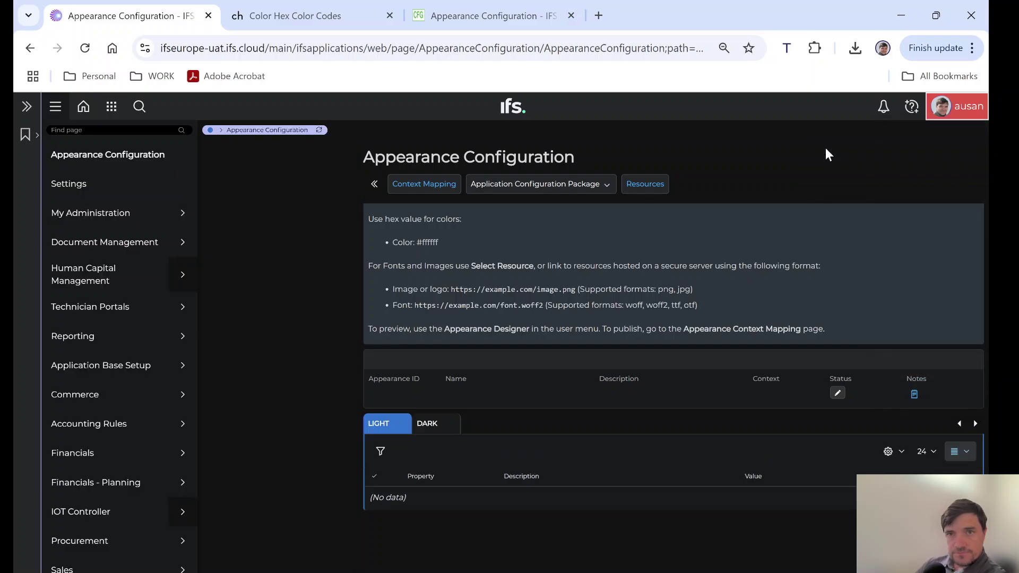
left_click(958, 115)
mouse_move(923, 153)
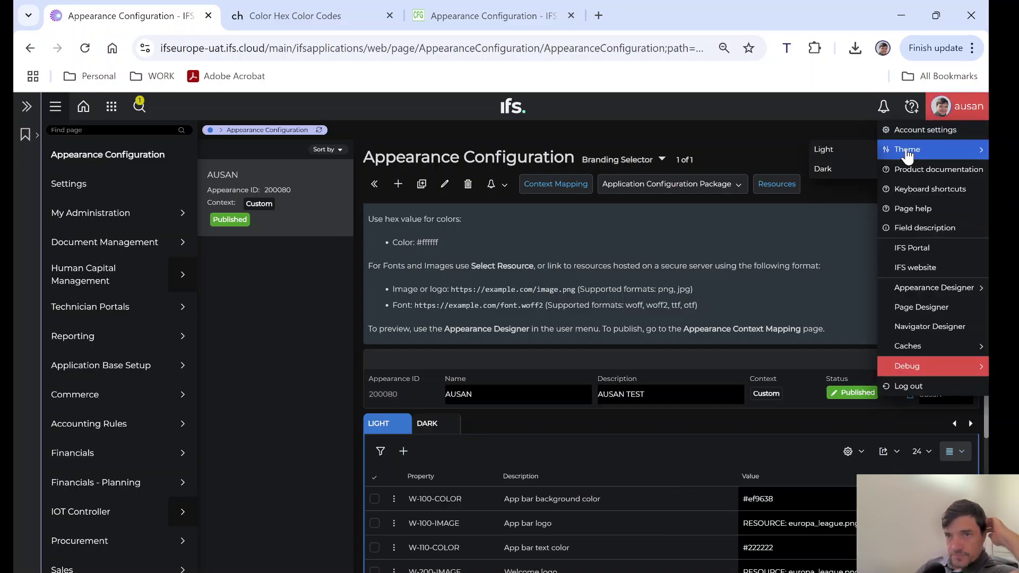
left_click(828, 149)
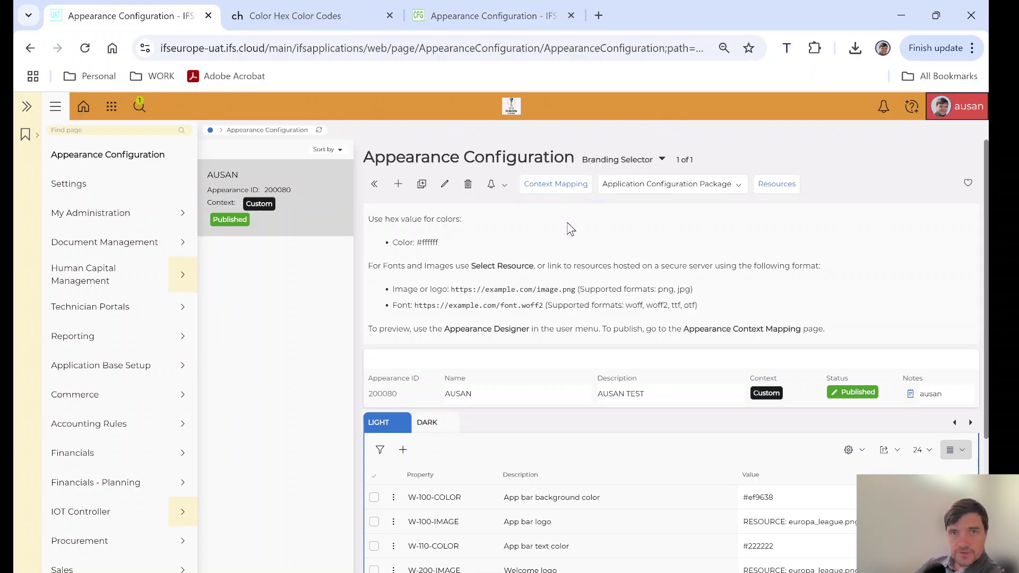
Review the light property values, switch to the color-hex website, and pick the green #93c47d in its color picker.
scroll(555, 271, "down", 1)
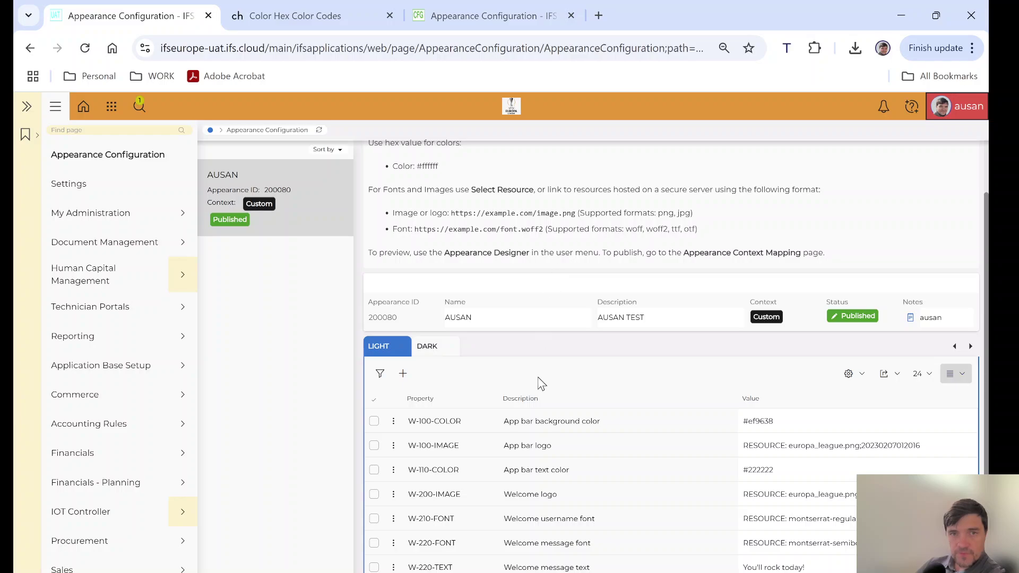
scroll(545, 451, "down", 2)
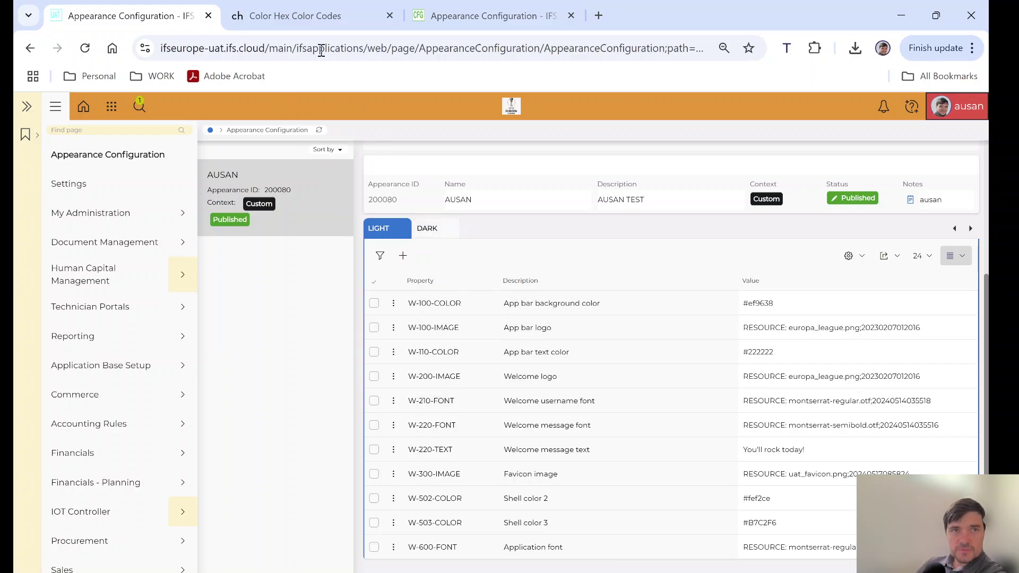
left_click(299, 14)
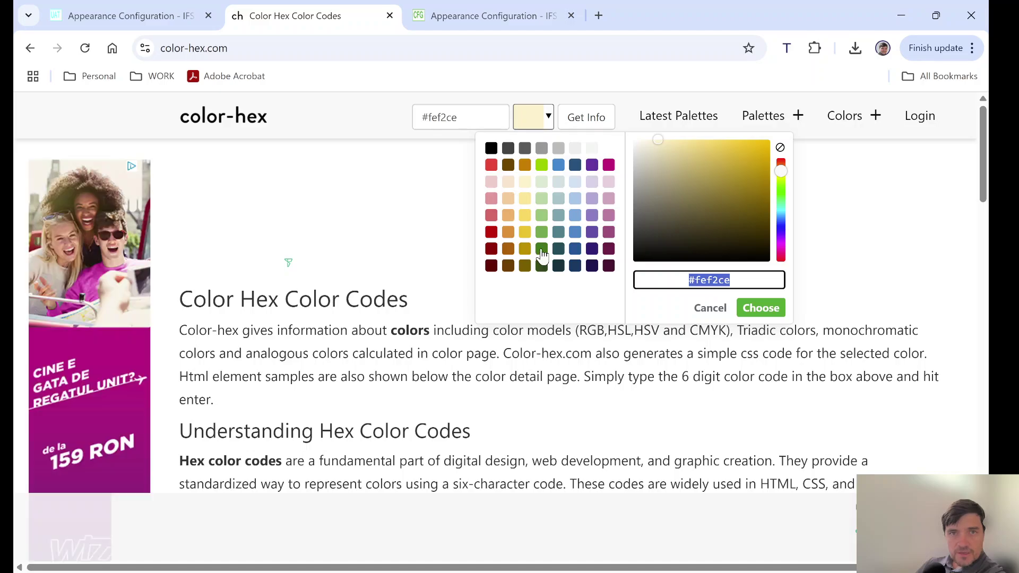
left_click(541, 214)
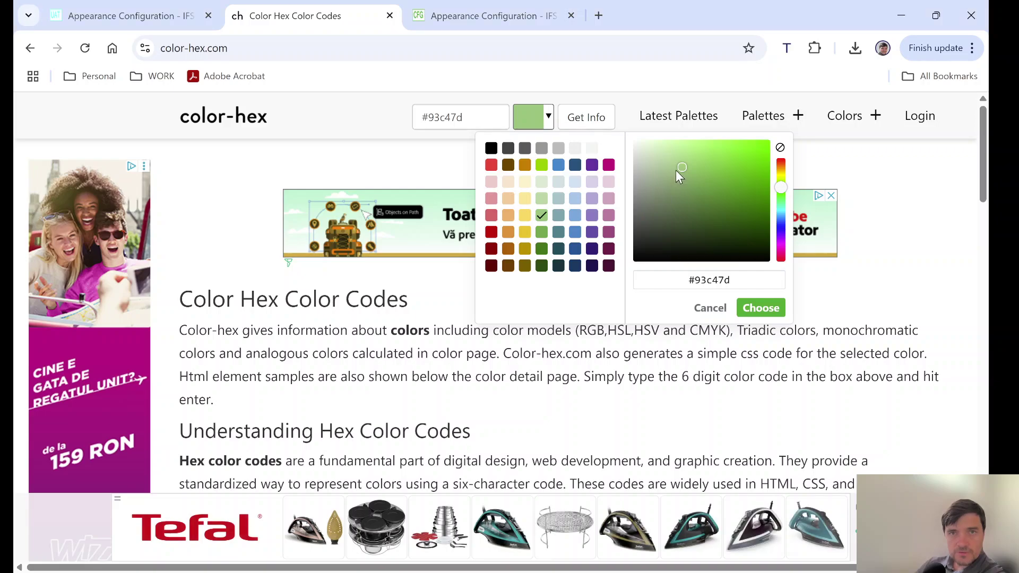
Adjust the green in the color picker to #8fc875 and copy its hex value.
left_click_drag(683, 173, 692, 174)
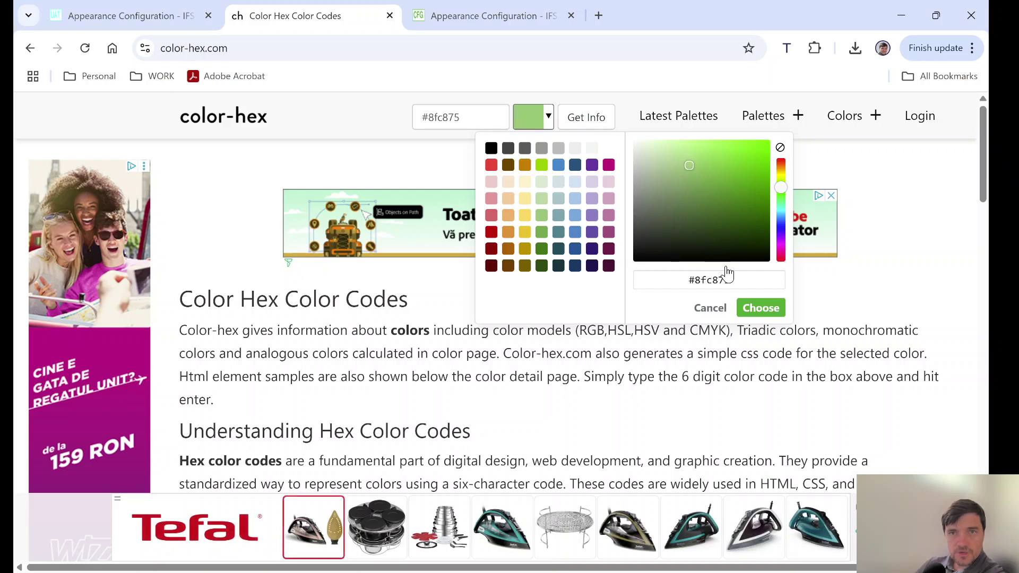
left_click_drag(734, 280, 689, 280)
key("ctrl+c")
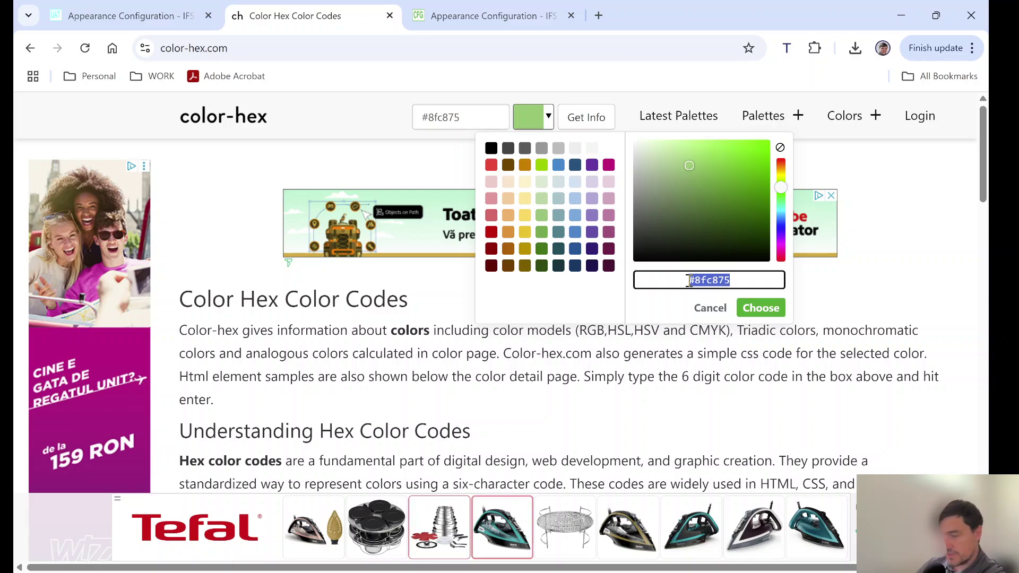
In IFS Cloud, set the light app bar background color (W-100-COLOR) to #8fc875 and save the row.
left_click(150, 16)
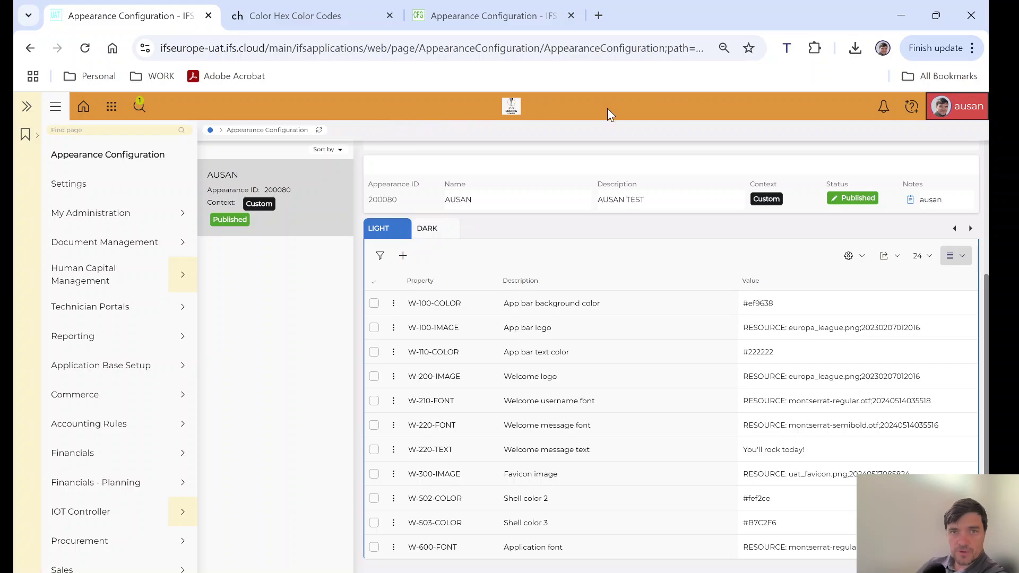
left_click(764, 300)
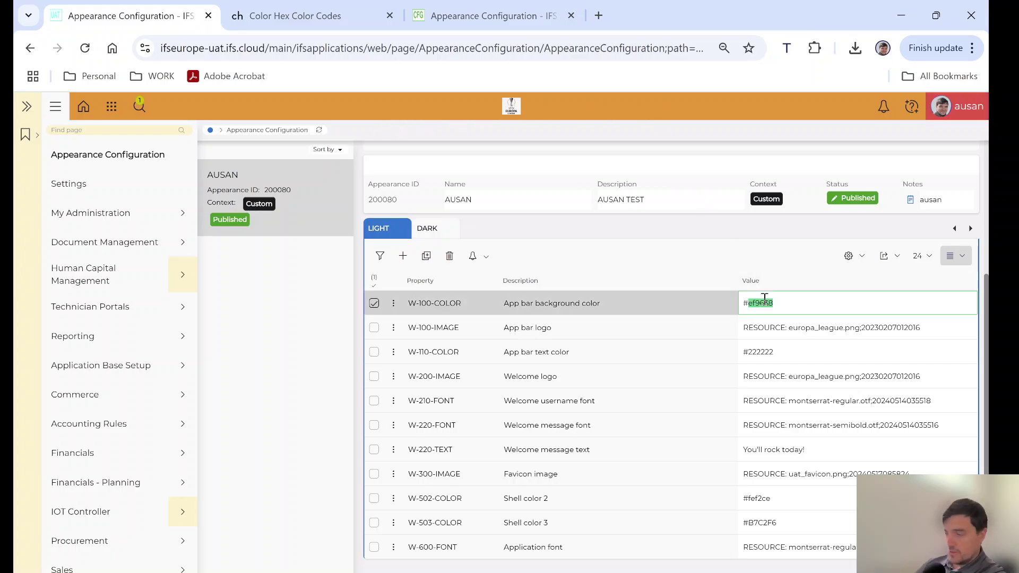
key("BackSpace")
key("ctrl+v")
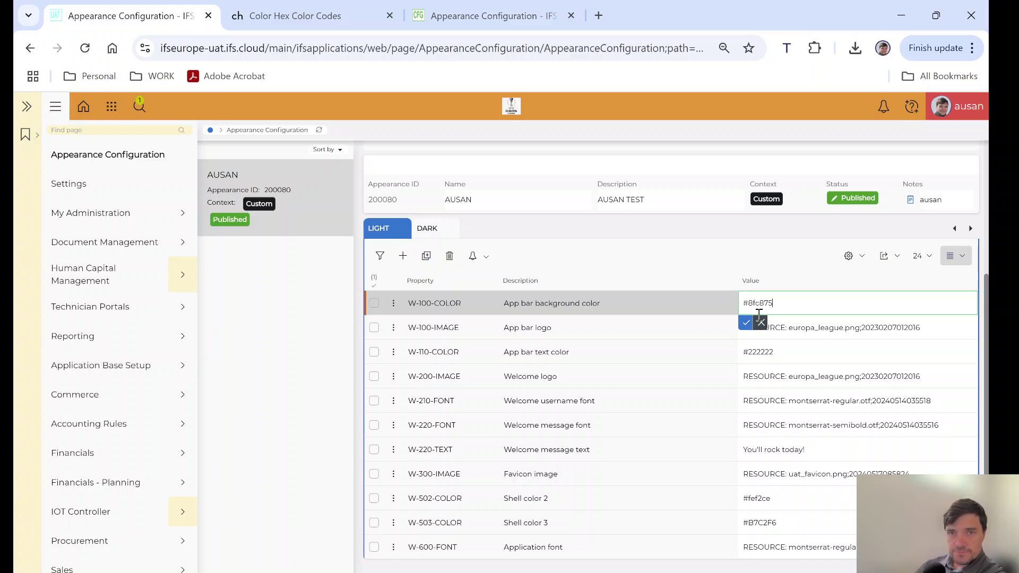
left_click(745, 325)
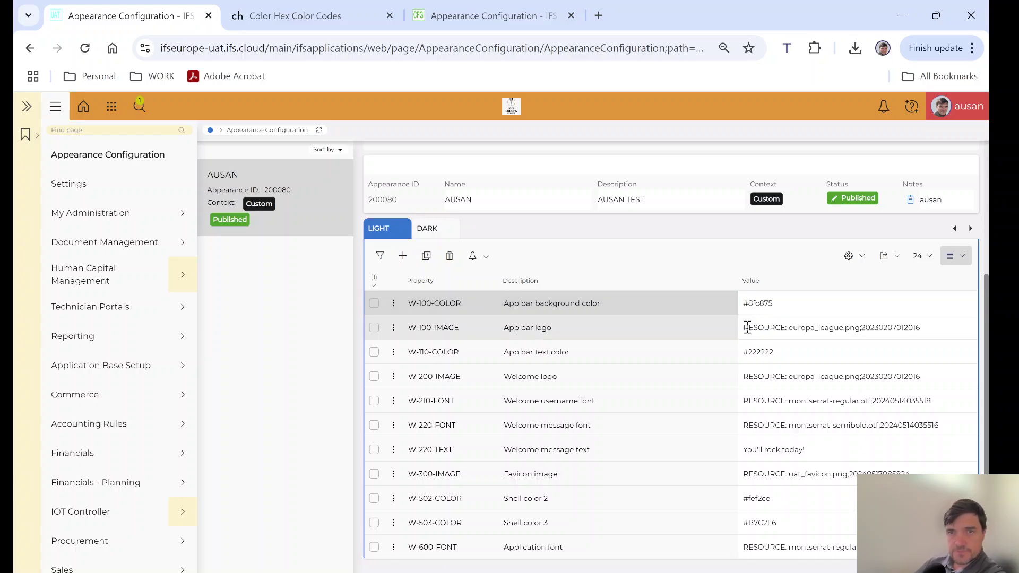
Clear the appearance cache with Appearance Designer.
left_click(965, 111)
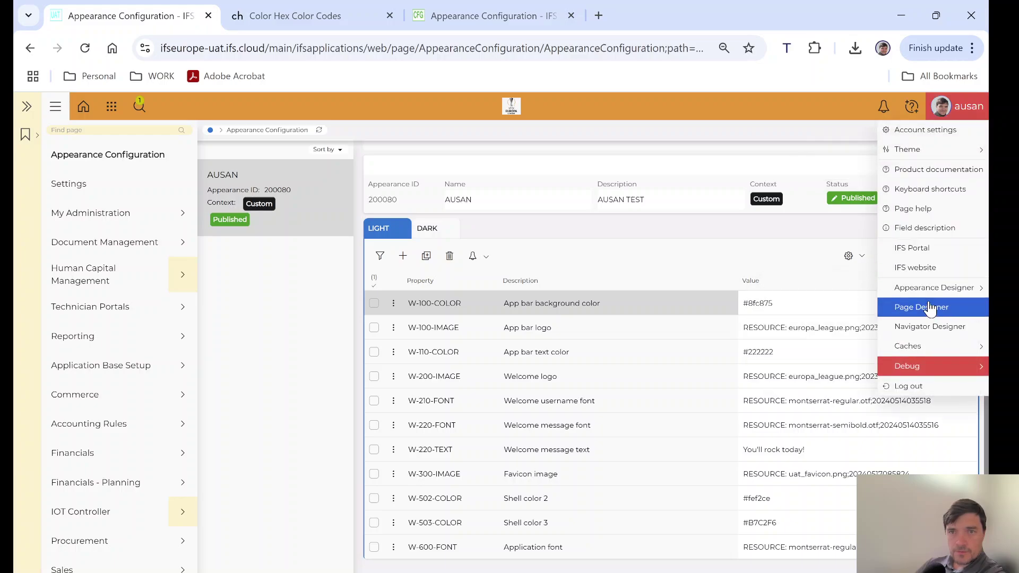
mouse_move(927, 295)
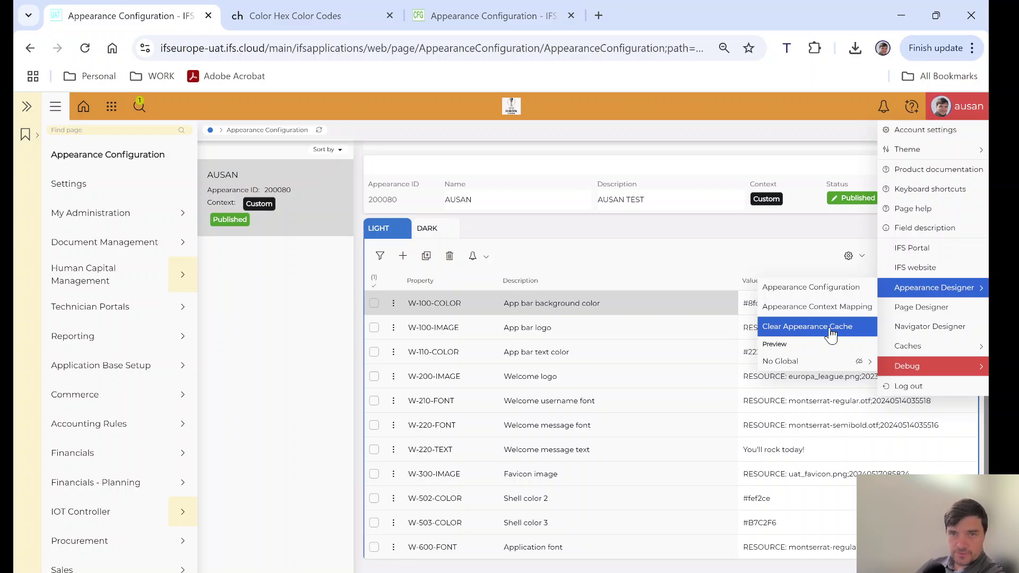
left_click(804, 326)
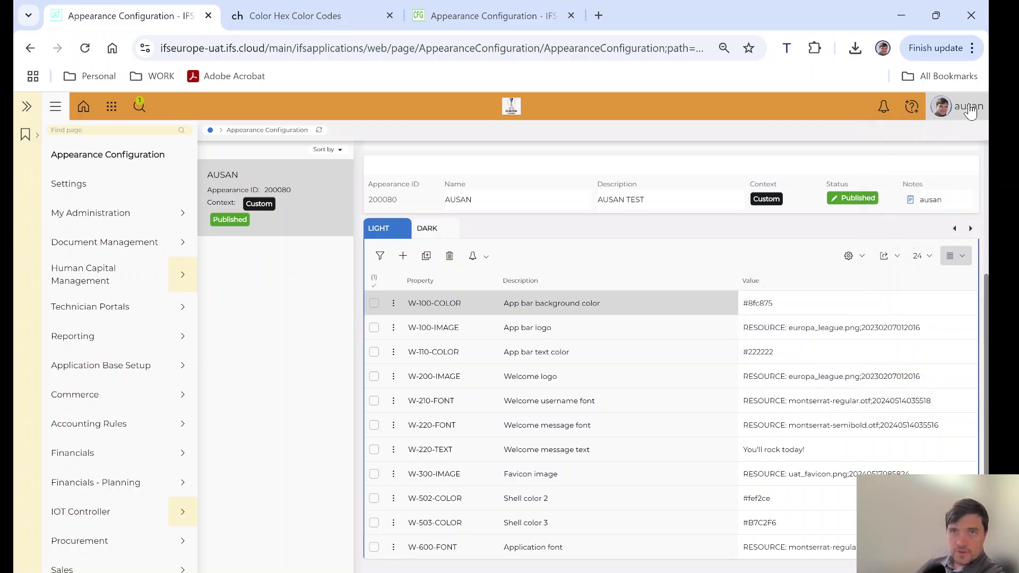
Try previewing the open custom appearance under No Global, and close the preview.
left_click(952, 106)
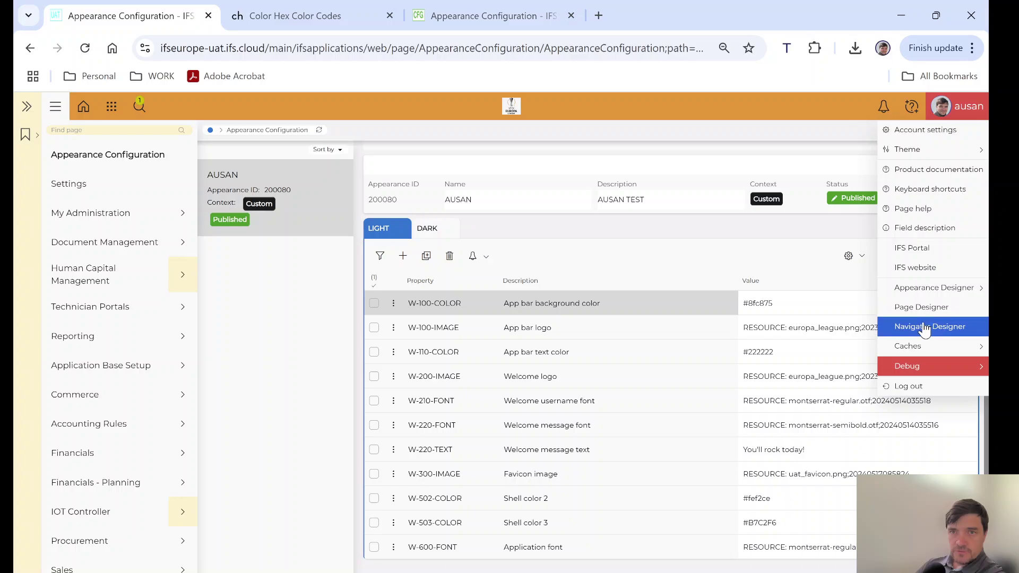
mouse_move(931, 295)
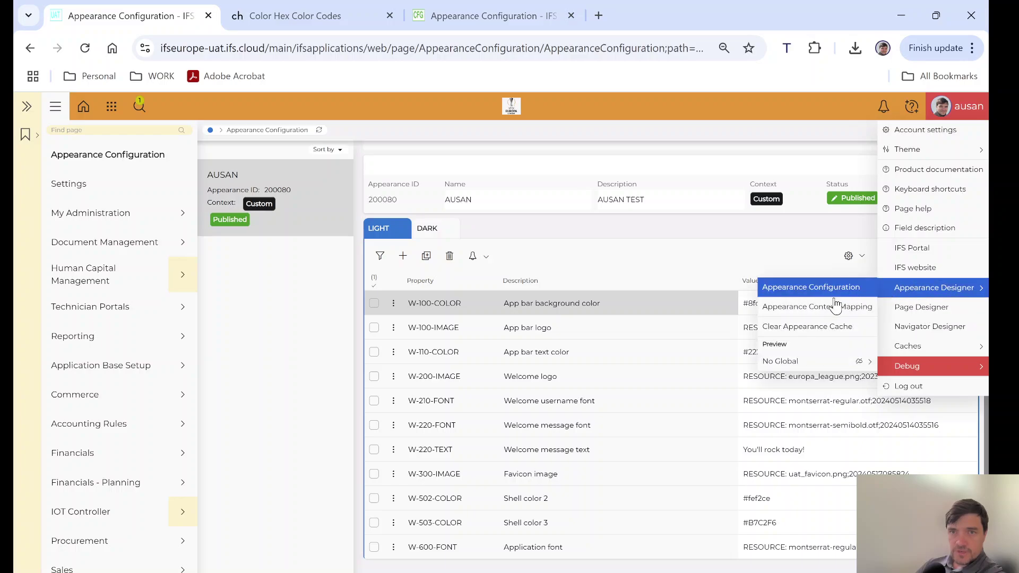
mouse_move(794, 363)
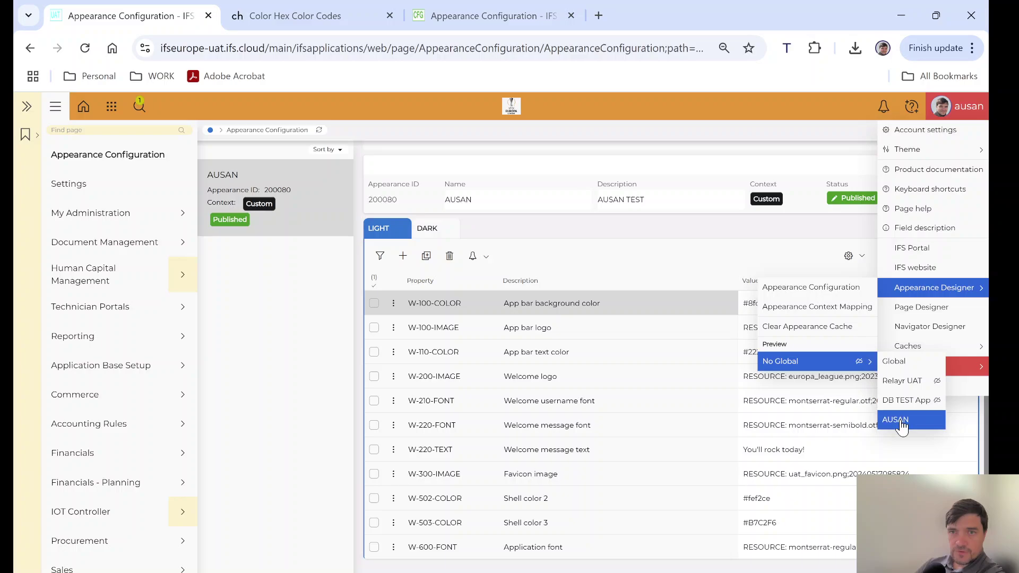
left_click(899, 420)
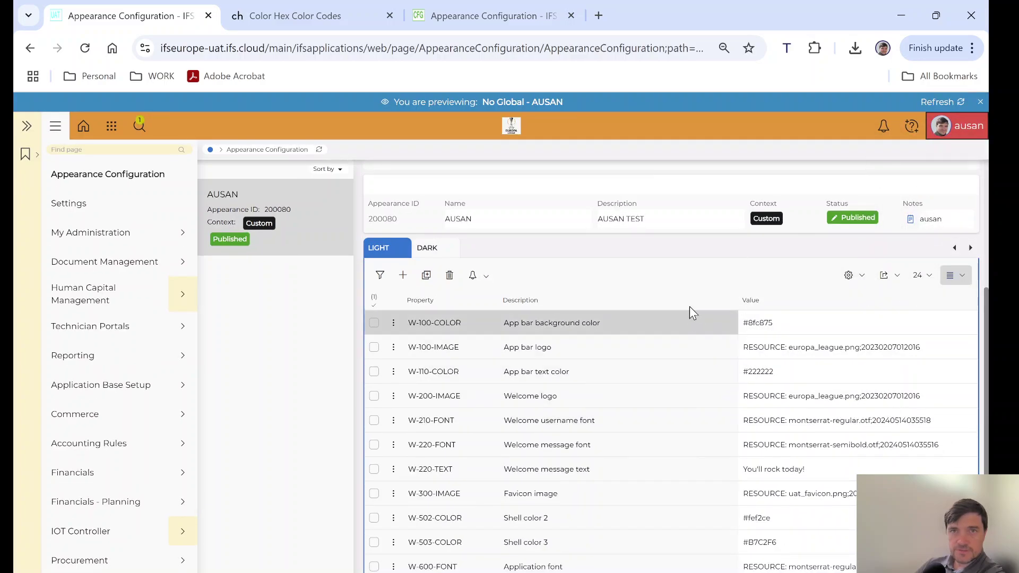
left_click(962, 101)
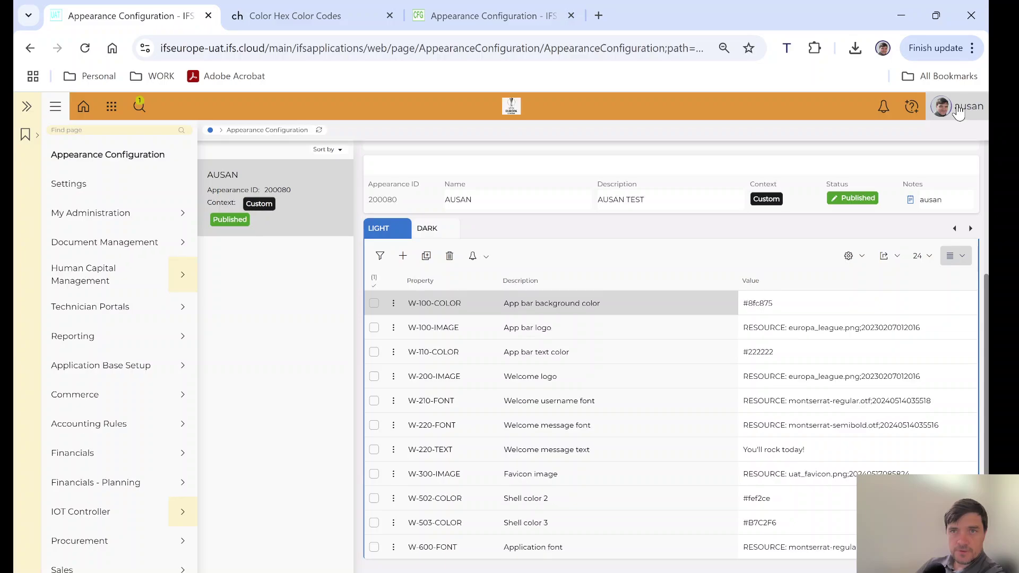
Preview the open custom appearance under No Global again with Appearance Designer.
left_click(964, 106)
mouse_move(941, 292)
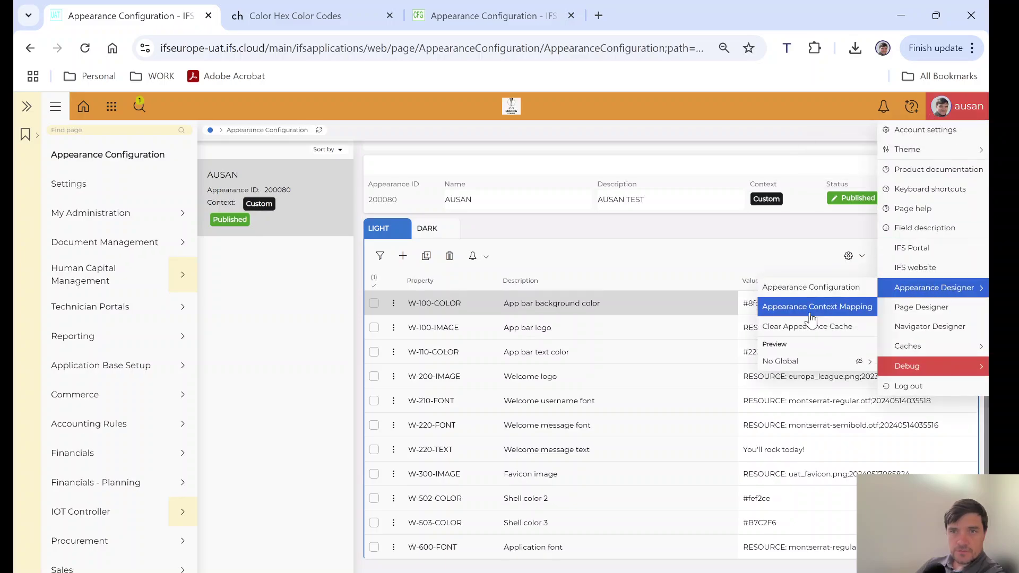
mouse_move(852, 361)
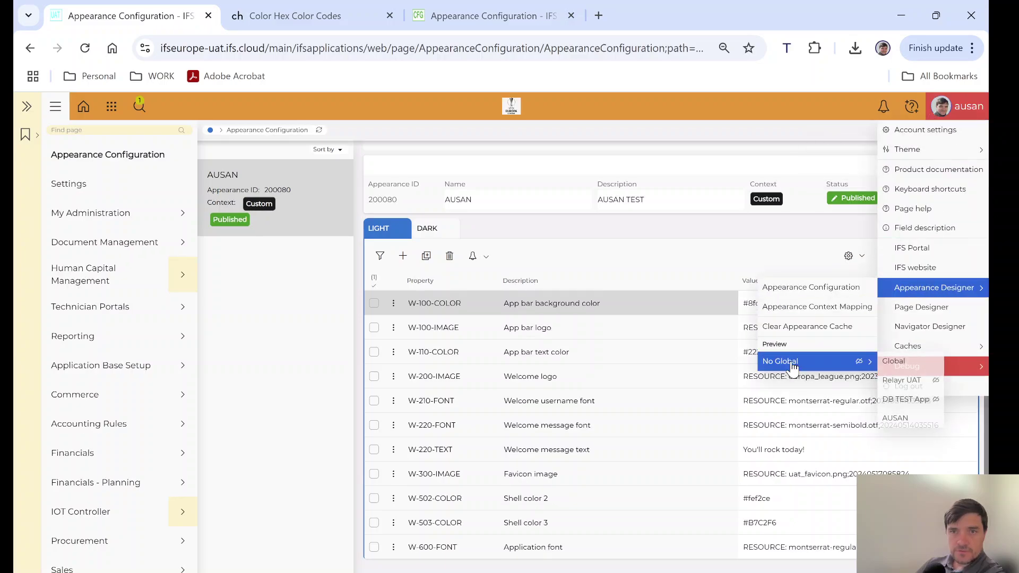
left_click(902, 420)
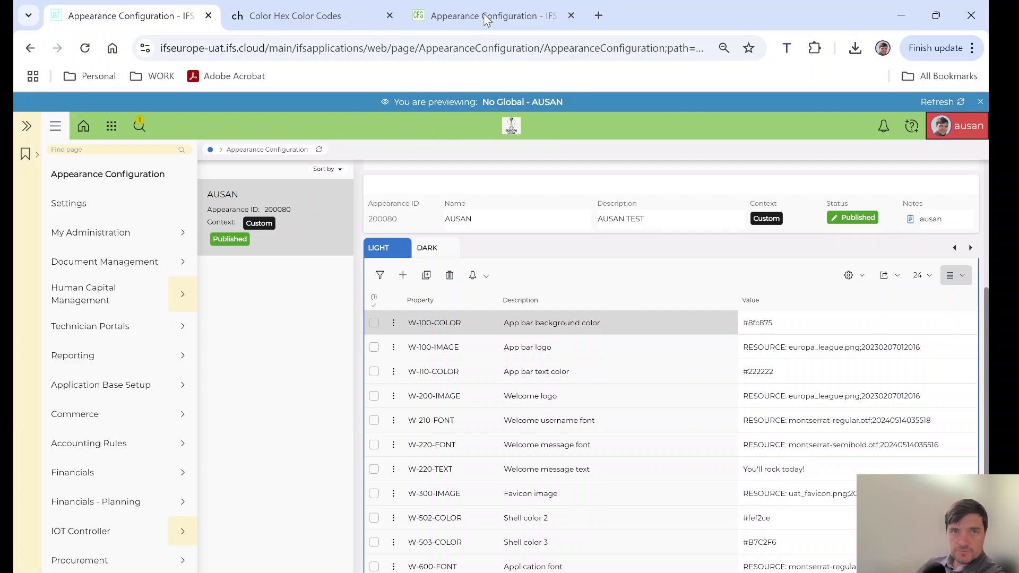
left_click(325, 16)
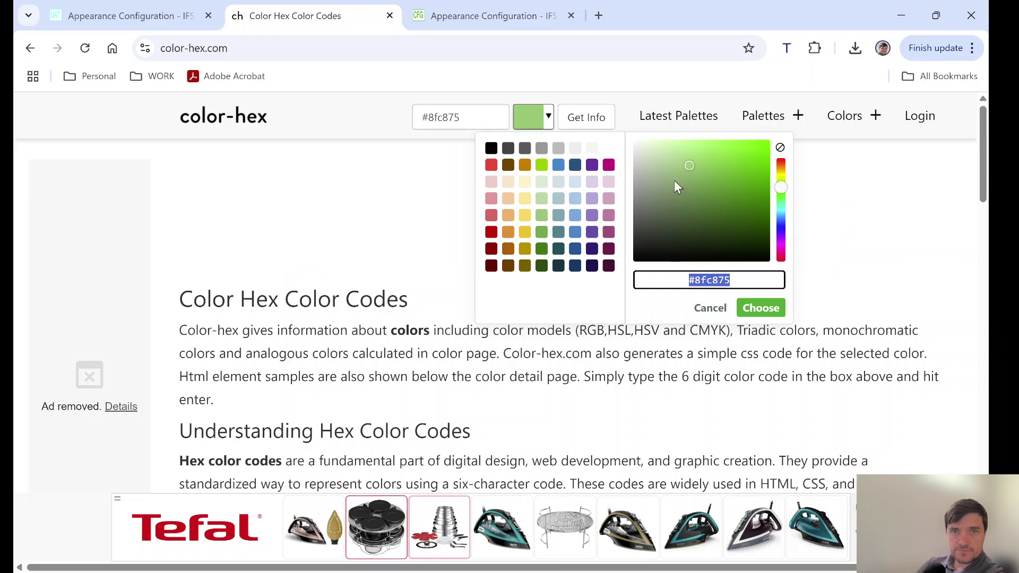
left_click(125, 20)
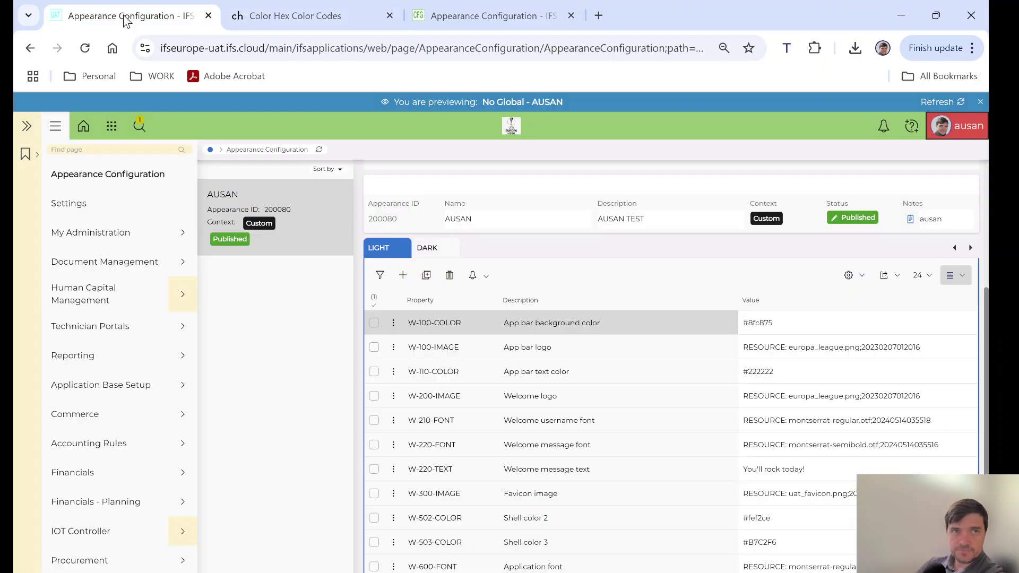
scroll(496, 432, "down", 1)
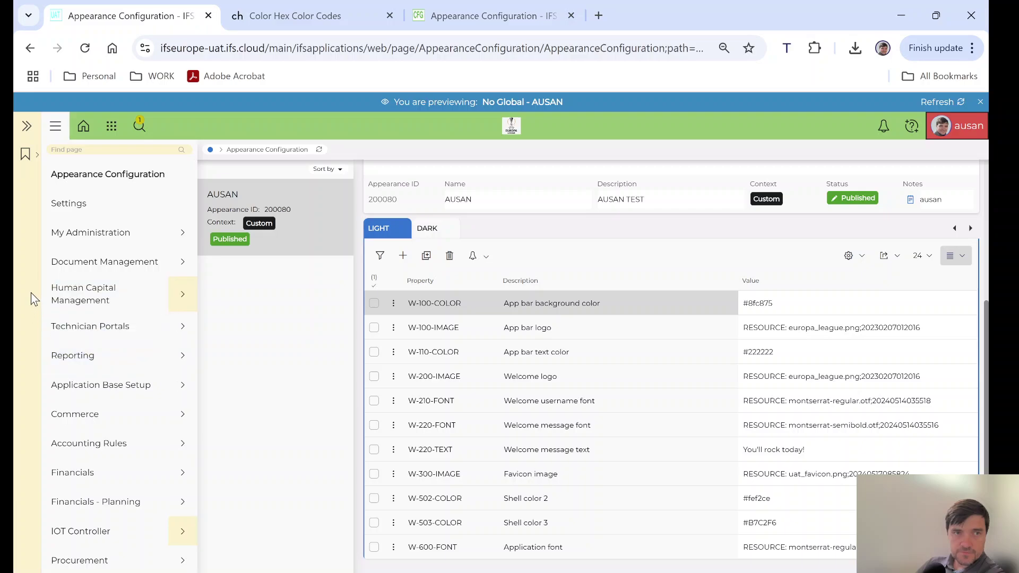
left_click(37, 157)
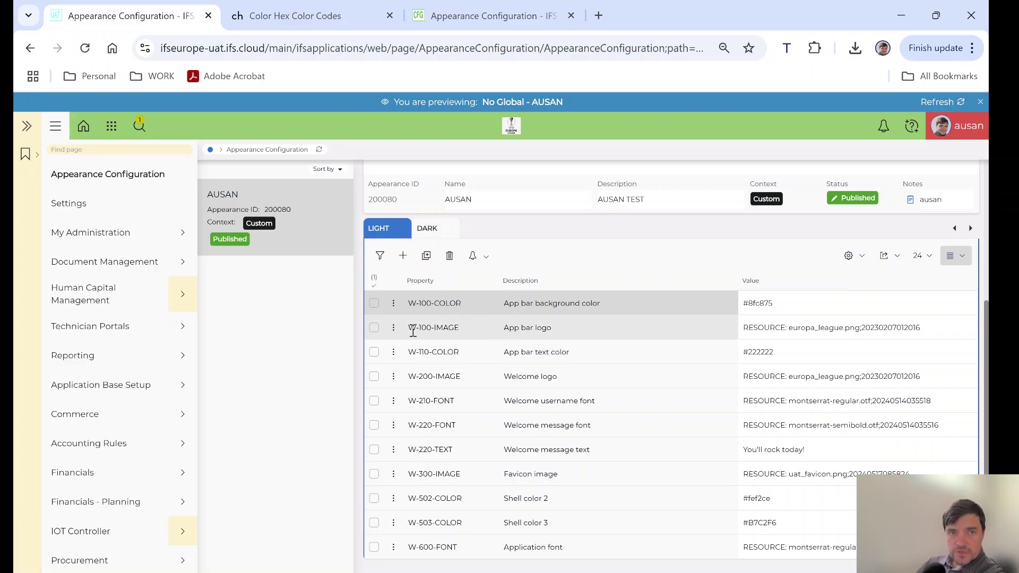
Open the resource selection for the light app bar logo (W-100-IMAGE) and go to the Appearance Configuration Resources page.
left_click(441, 329)
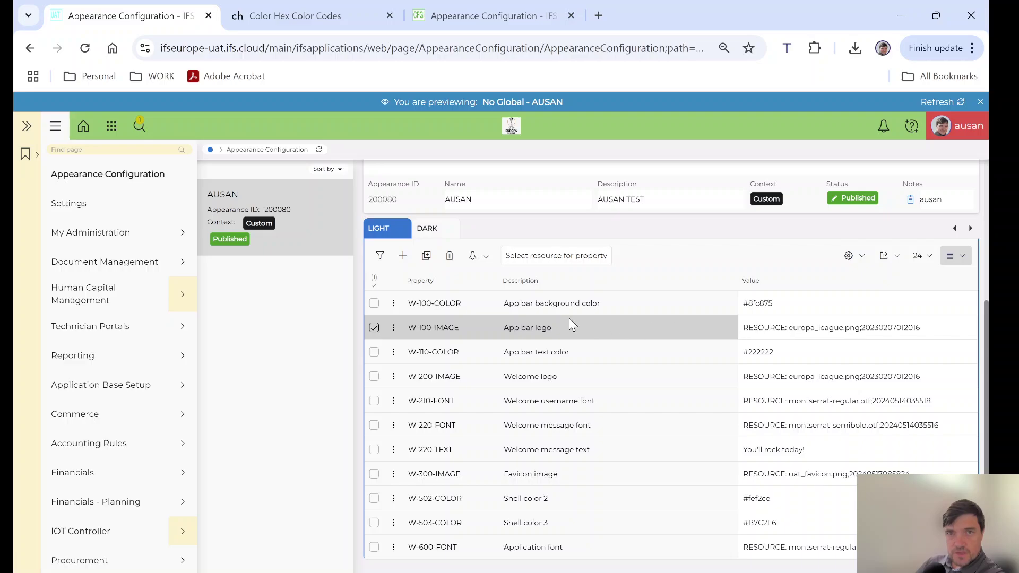
left_click(564, 260)
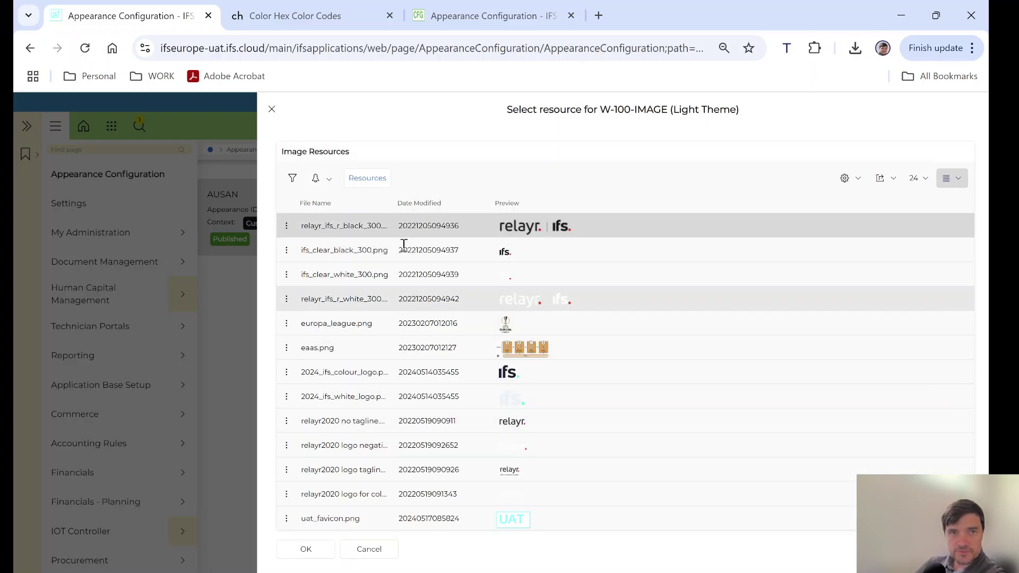
left_click(370, 180)
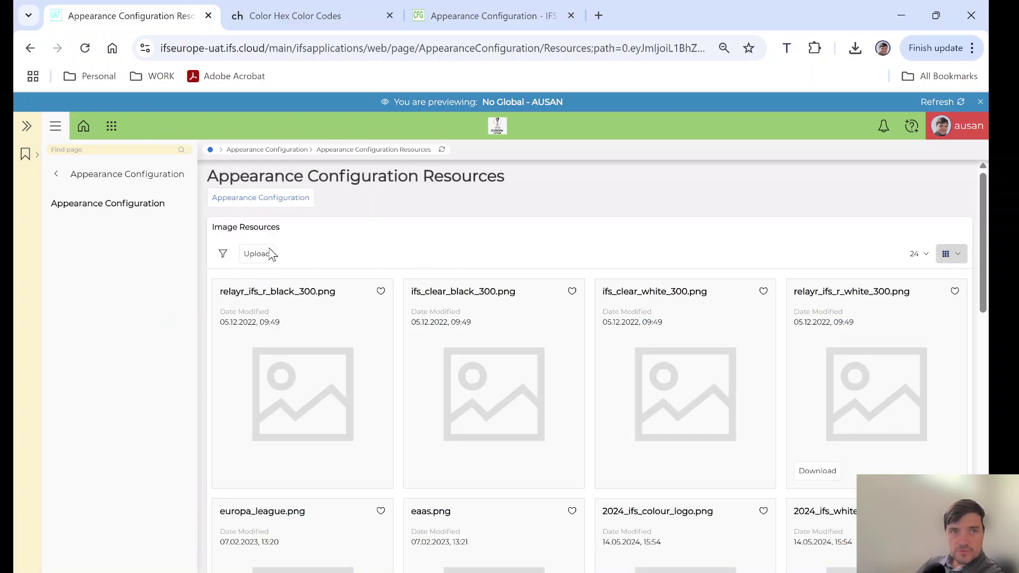
Look through the uploaded image resources and return to the Appearance Configuration page.
scroll(326, 321, "down", 4)
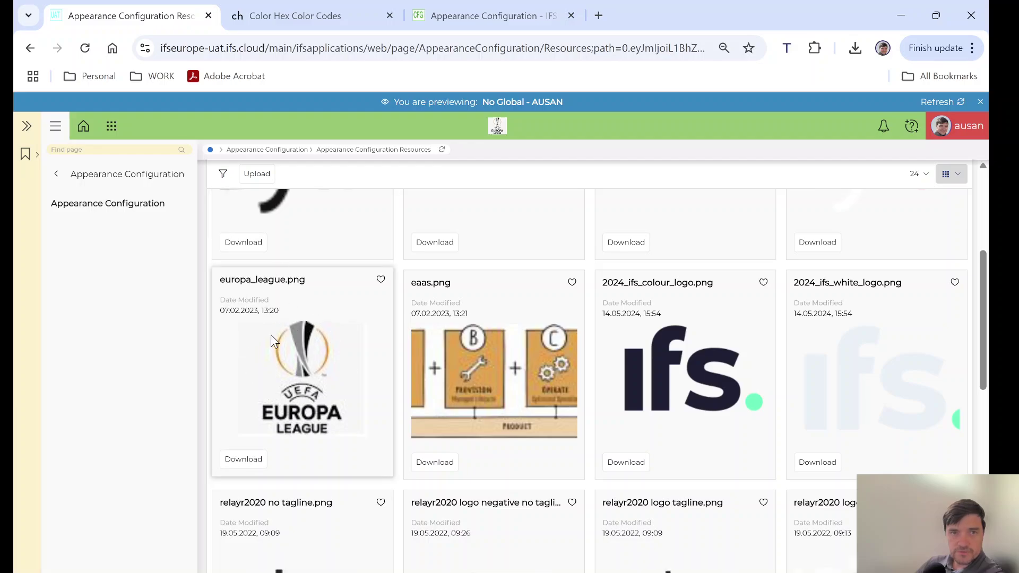
scroll(272, 340, "down", 7)
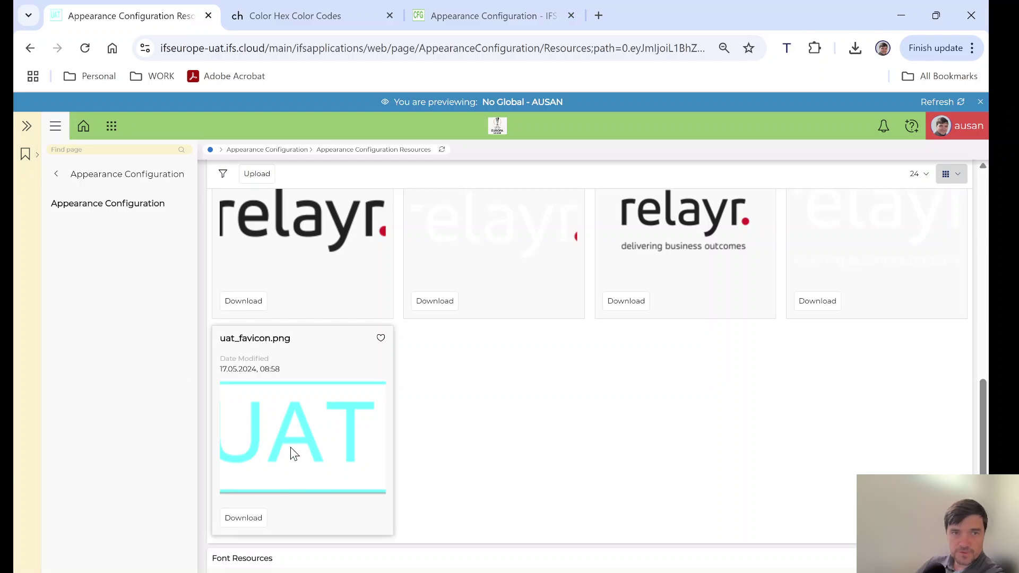
scroll(290, 447, "up", 10)
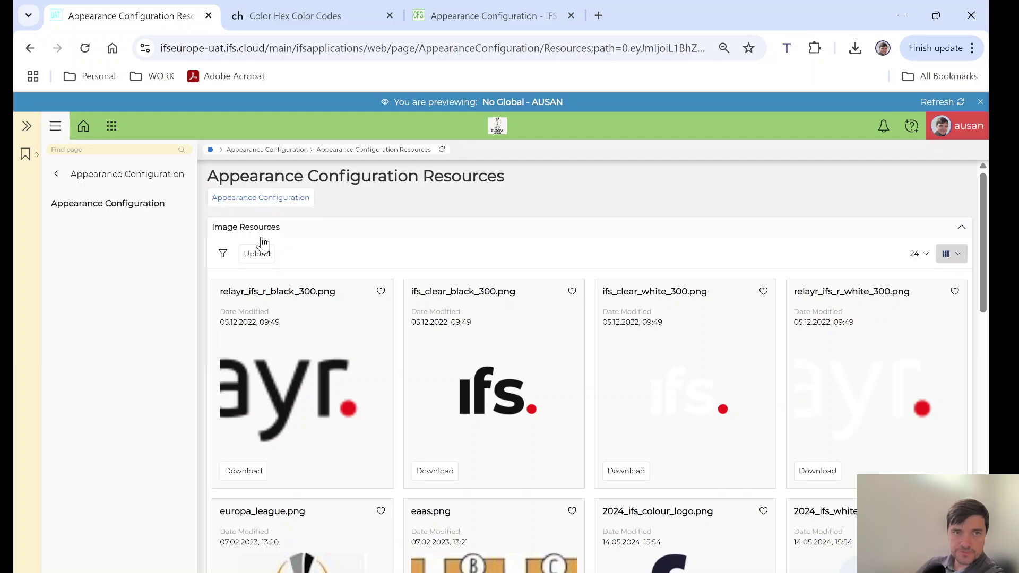
left_click(30, 48)
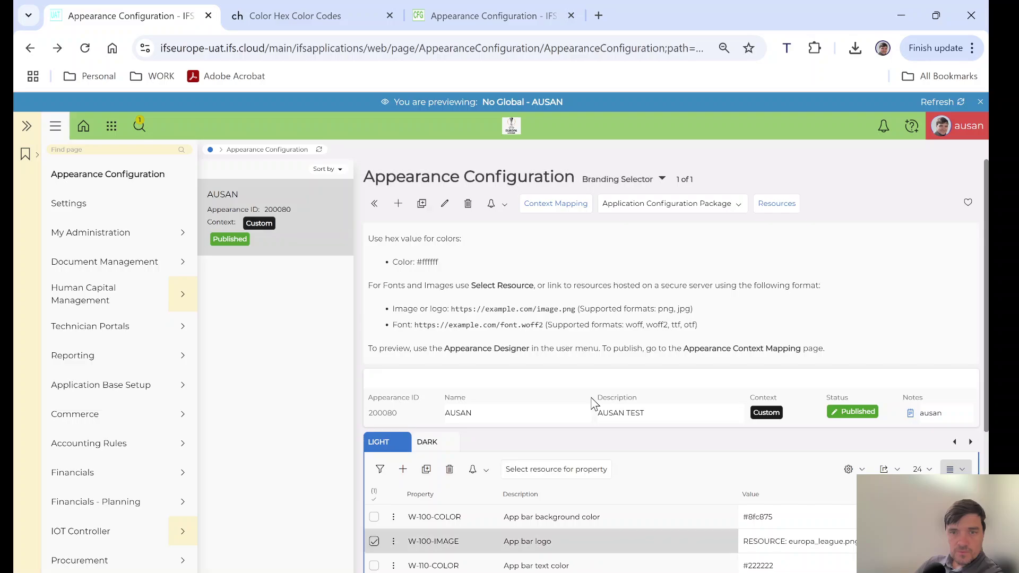
Review the light welcome logo, username font and message font properties, and open the welcome message text value (W-220-TEXT).
scroll(593, 404, "down", 3)
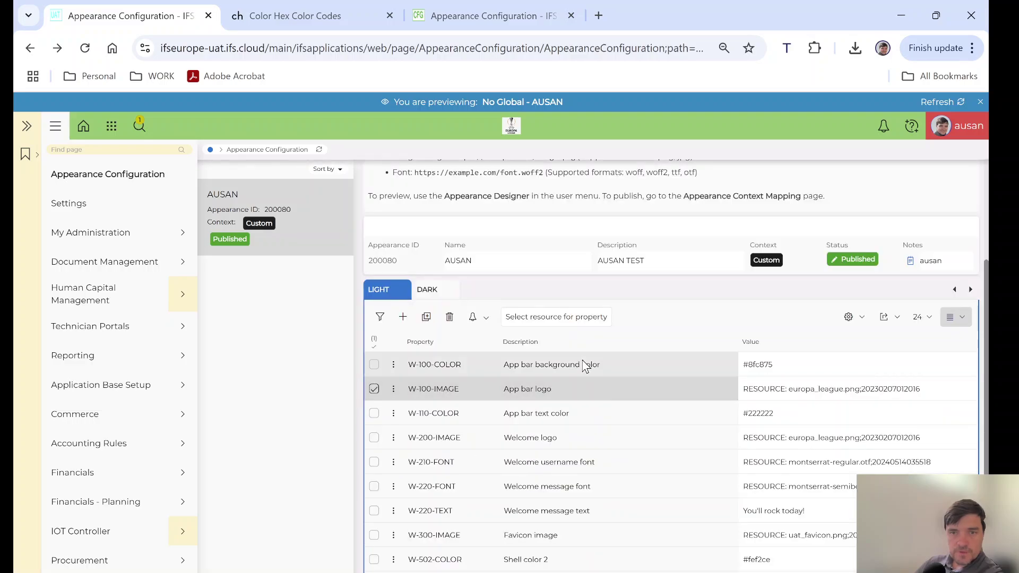
scroll(586, 363, "down", 1)
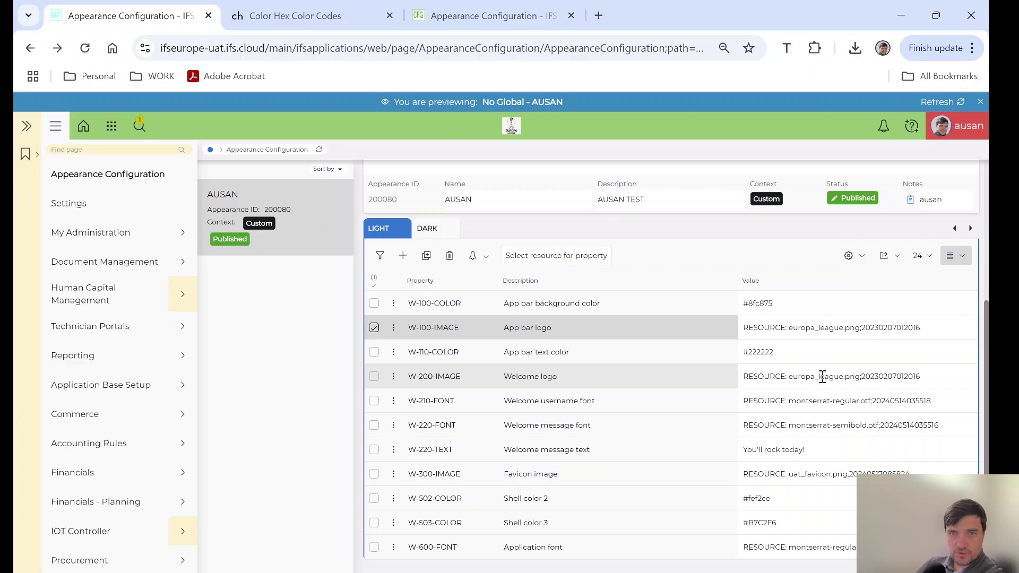
left_click_drag(793, 378, 849, 379)
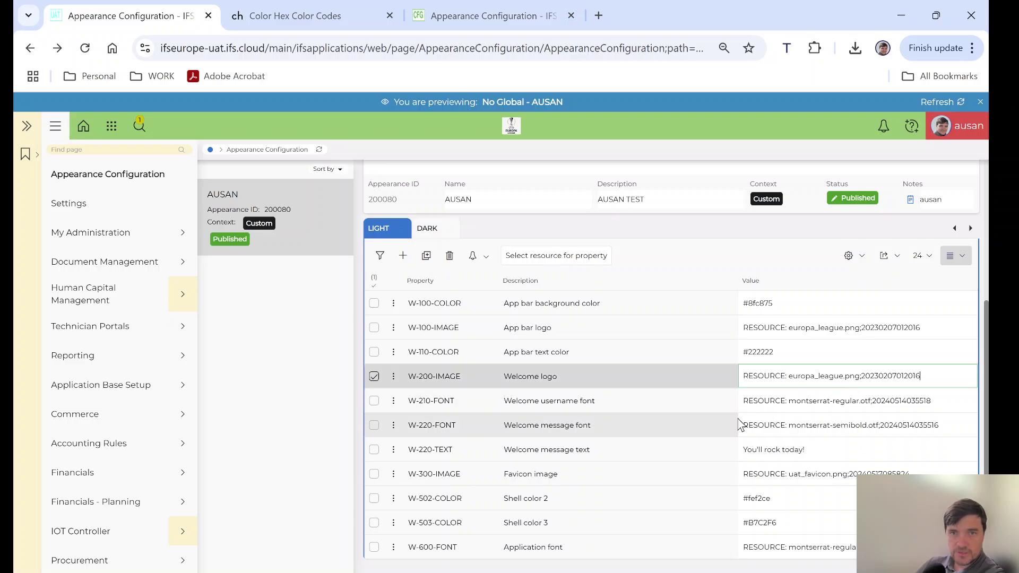
left_click_drag(514, 398, 598, 414)
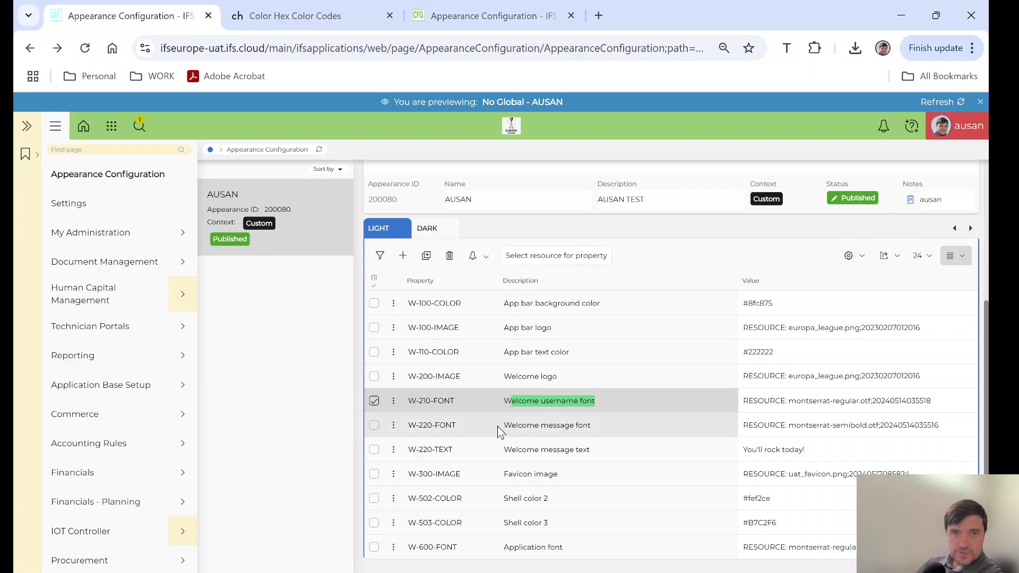
left_click_drag(498, 431, 595, 427)
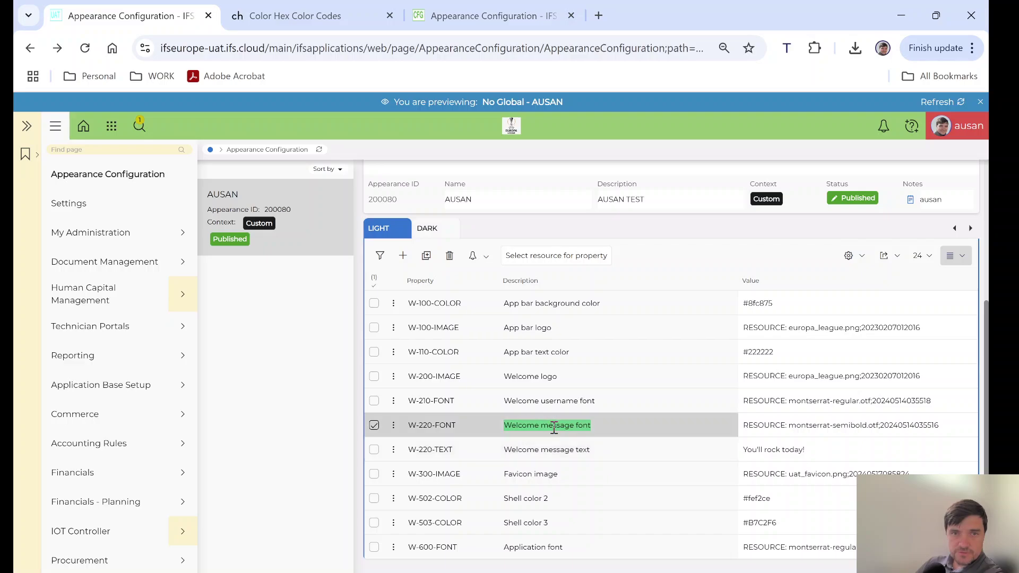
left_click_drag(511, 449, 596, 449)
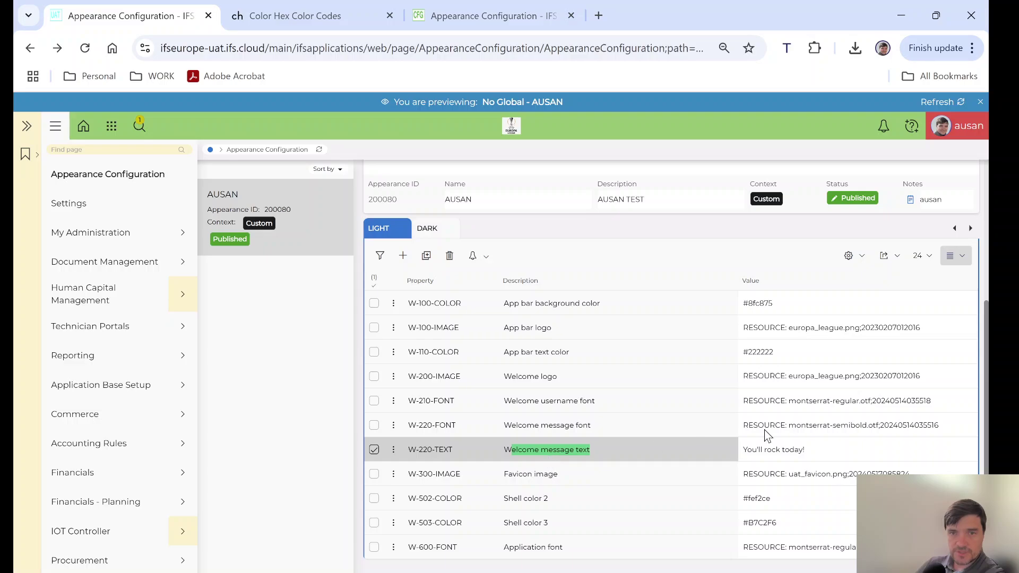
left_click(812, 451)
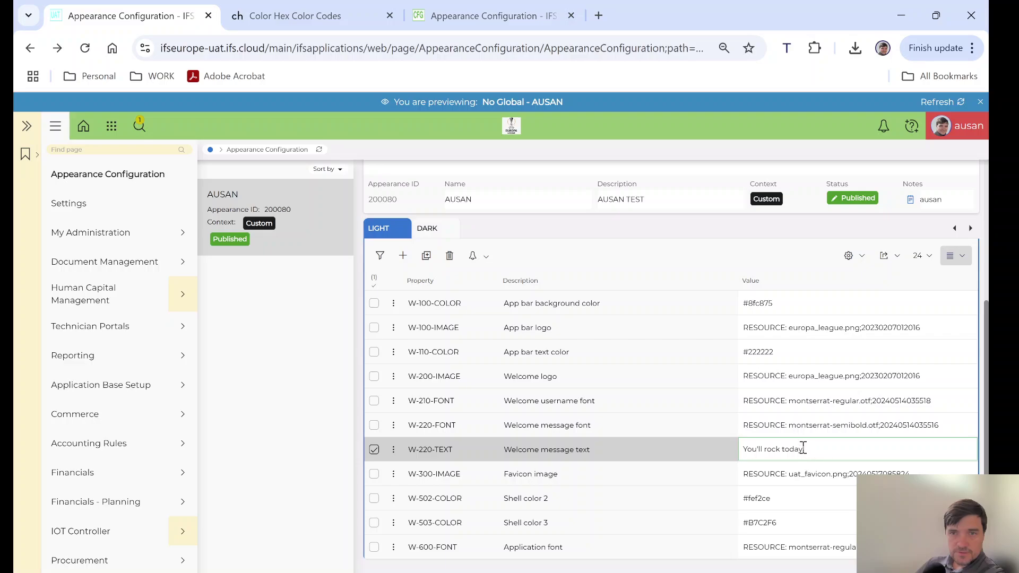
Extend the light welcome message text (W-220-TEXT) to "You'll rock today Mr" plus the user's name and an exclamation mark, and save it.
type("Mr ")
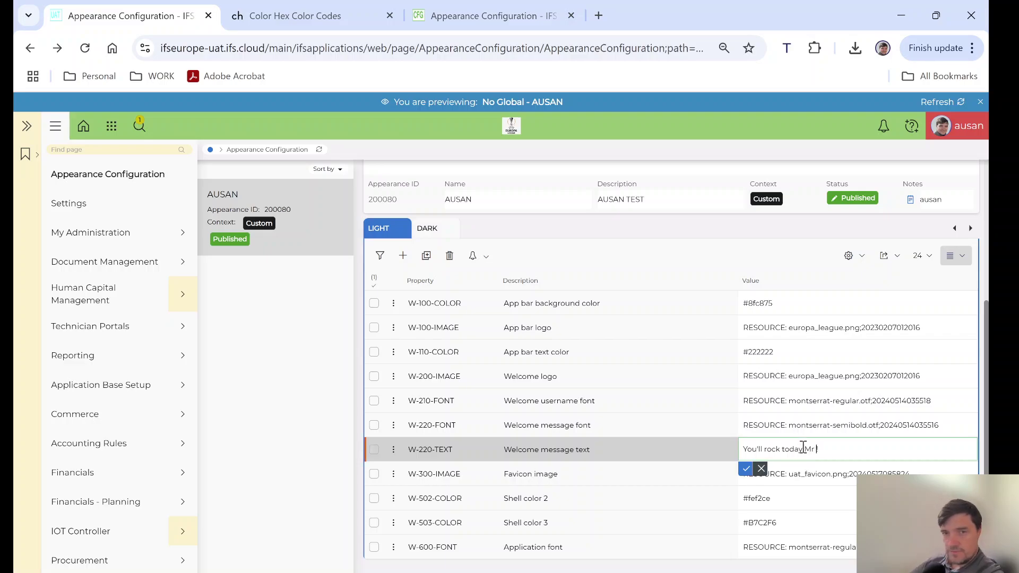
type("Ausa")
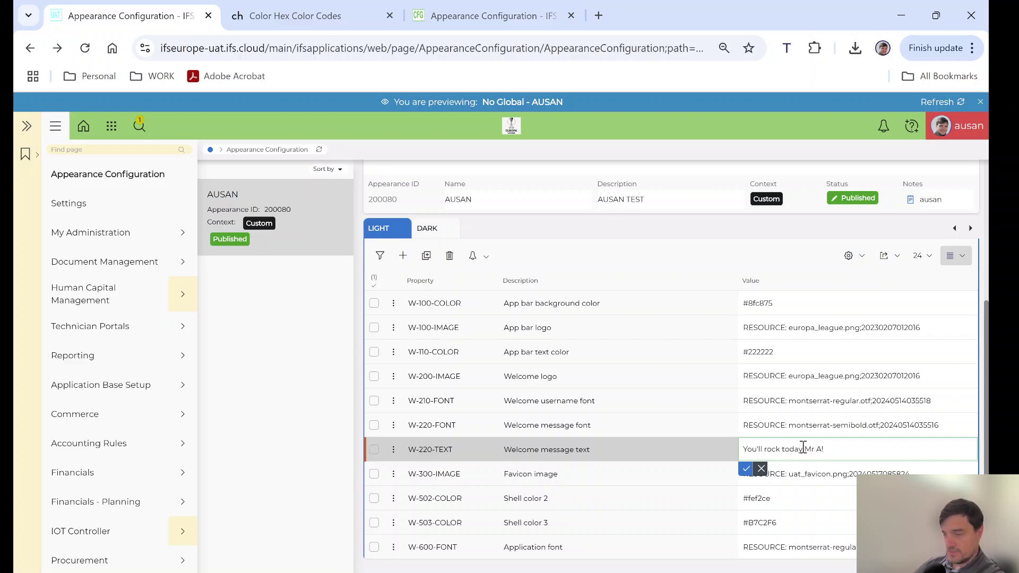
type("n")
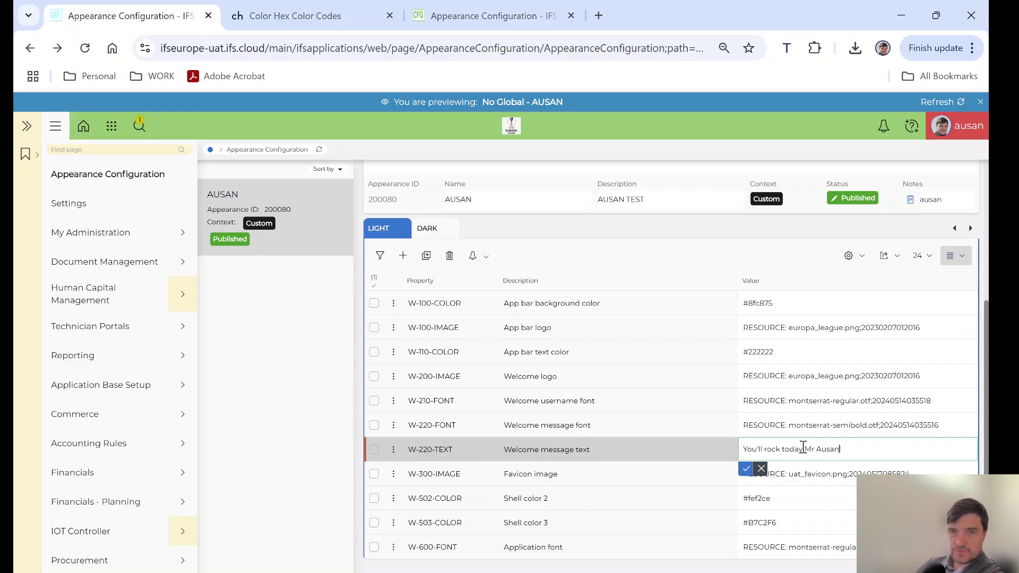
left_click(746, 470)
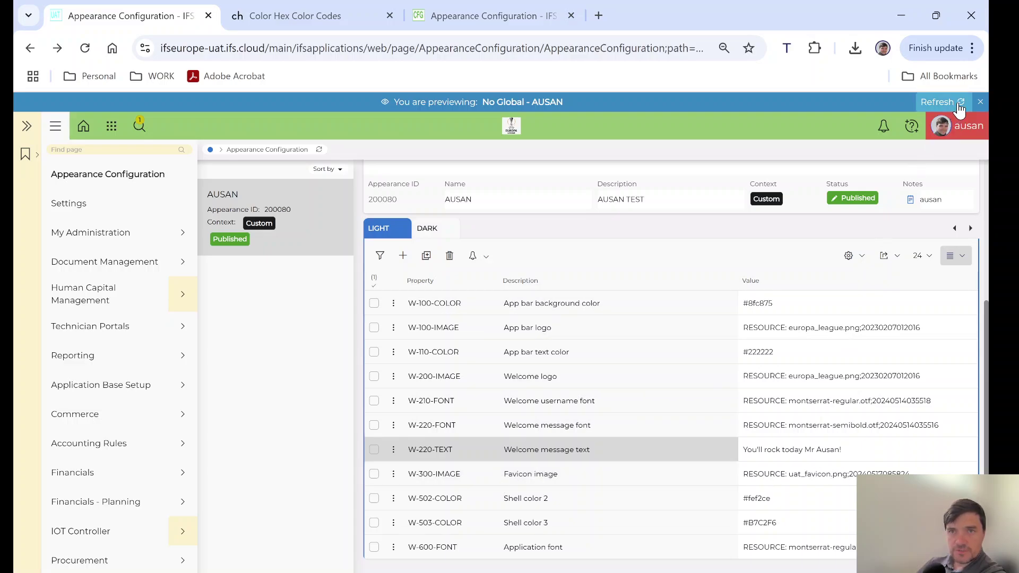
Clear the appearance cache with Appearance Designer.
left_click(955, 126)
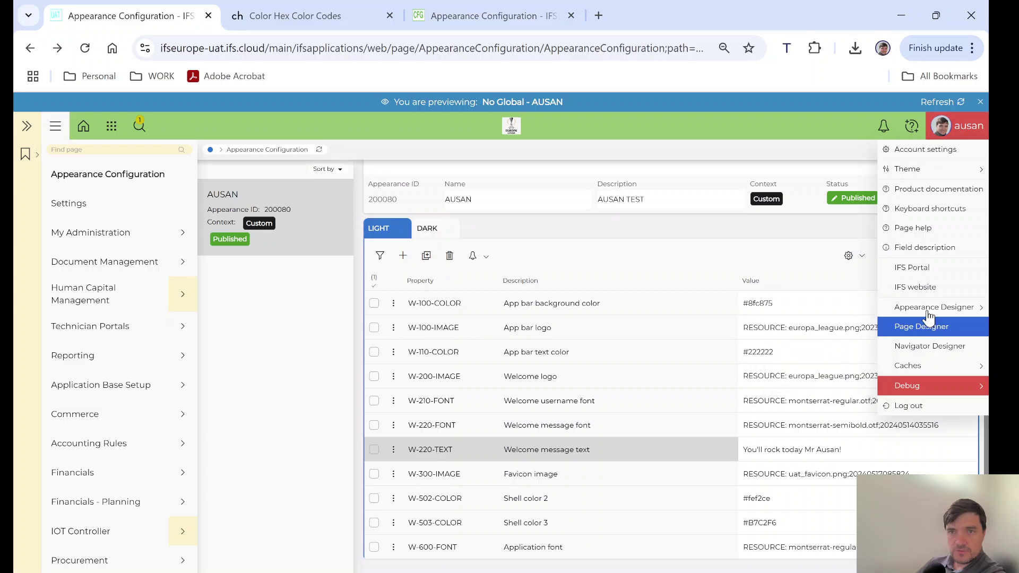
mouse_move(928, 313)
left_click(792, 351)
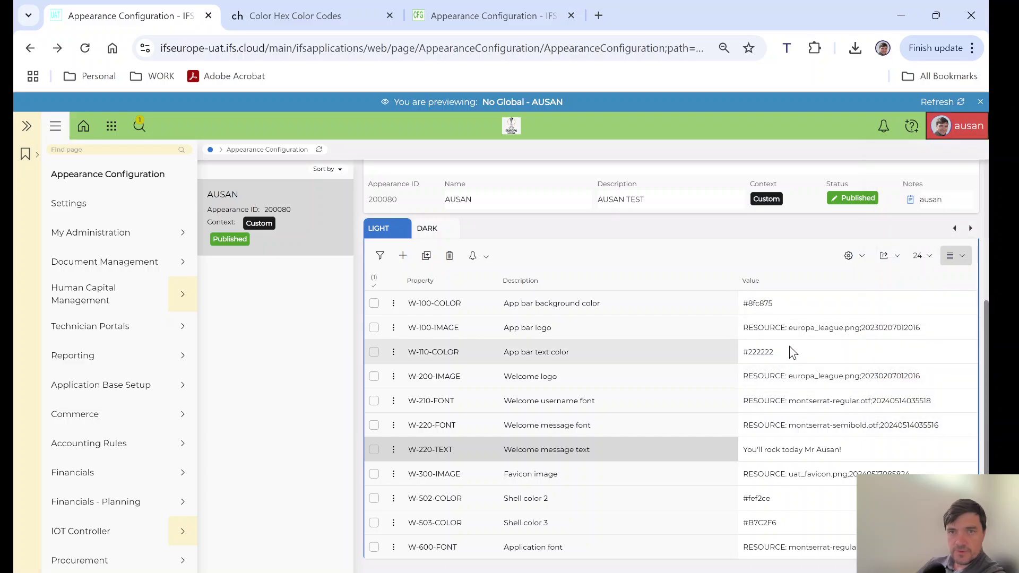
Refresh the applied appearance and open the home page to check the welcome message.
left_click(959, 109)
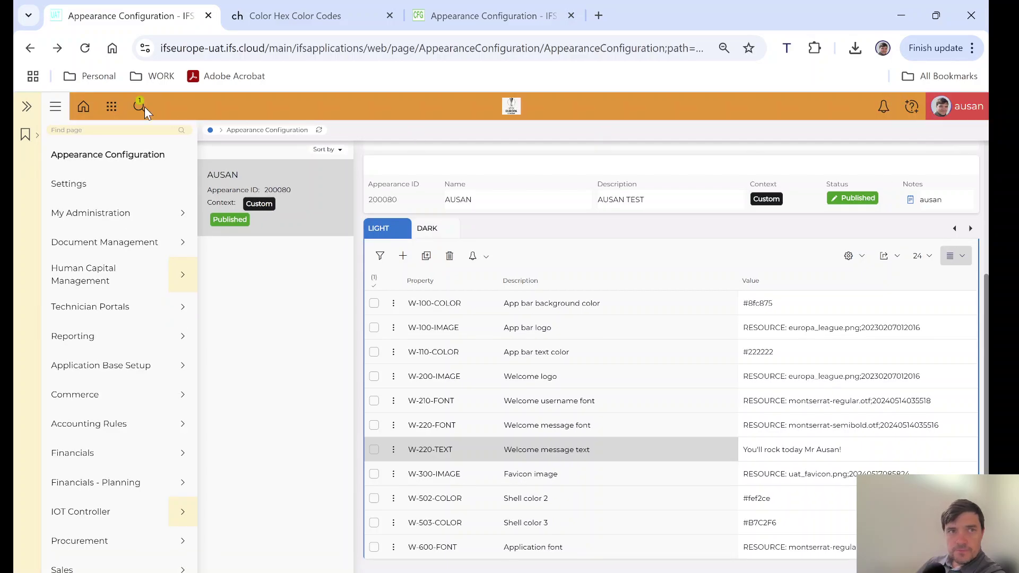
left_click(83, 48)
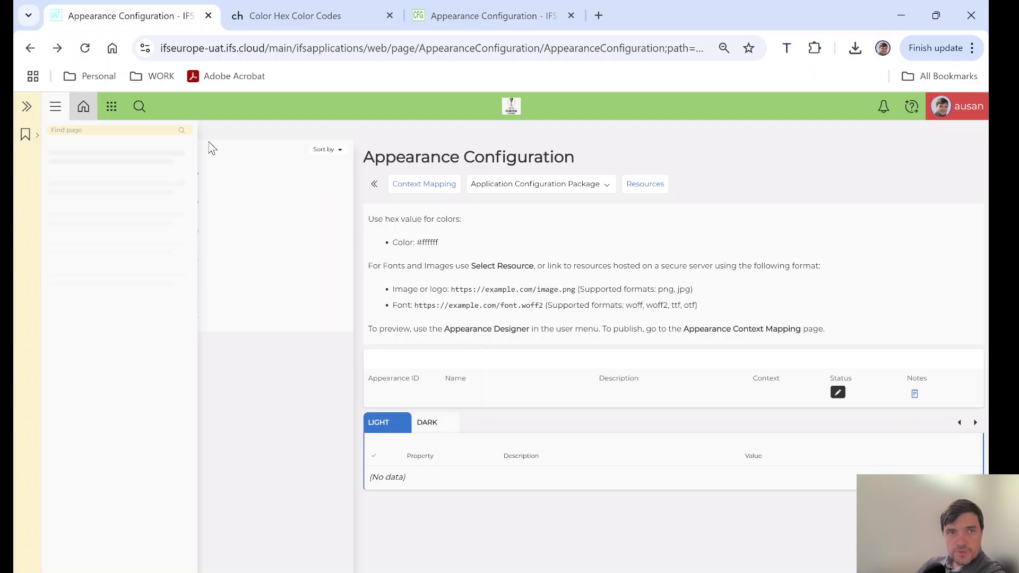
left_click(83, 108)
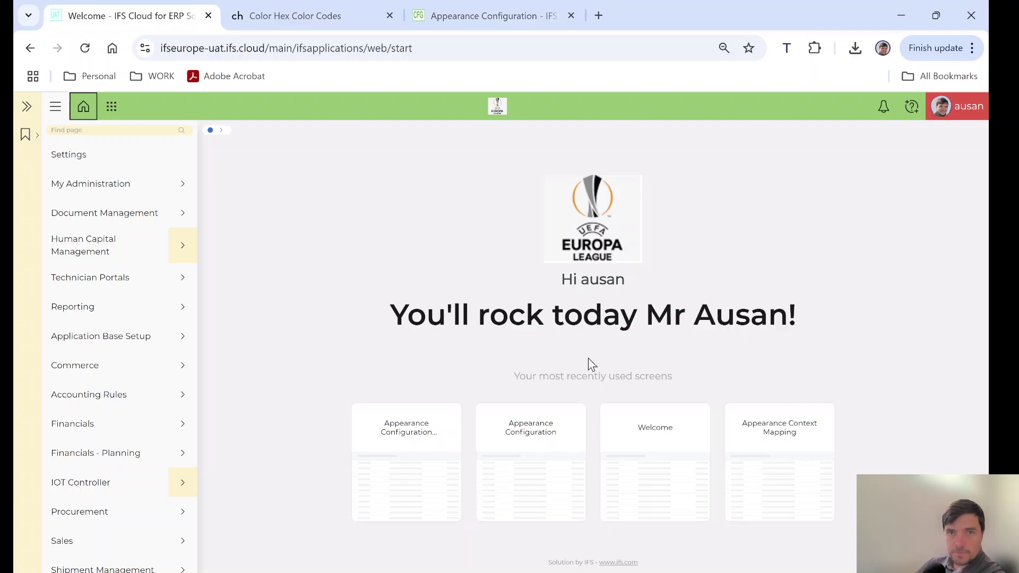
Return to the Appearance Configuration page through Appearance Designer and review the custom appearance's light properties.
left_click(955, 106)
mouse_move(930, 346)
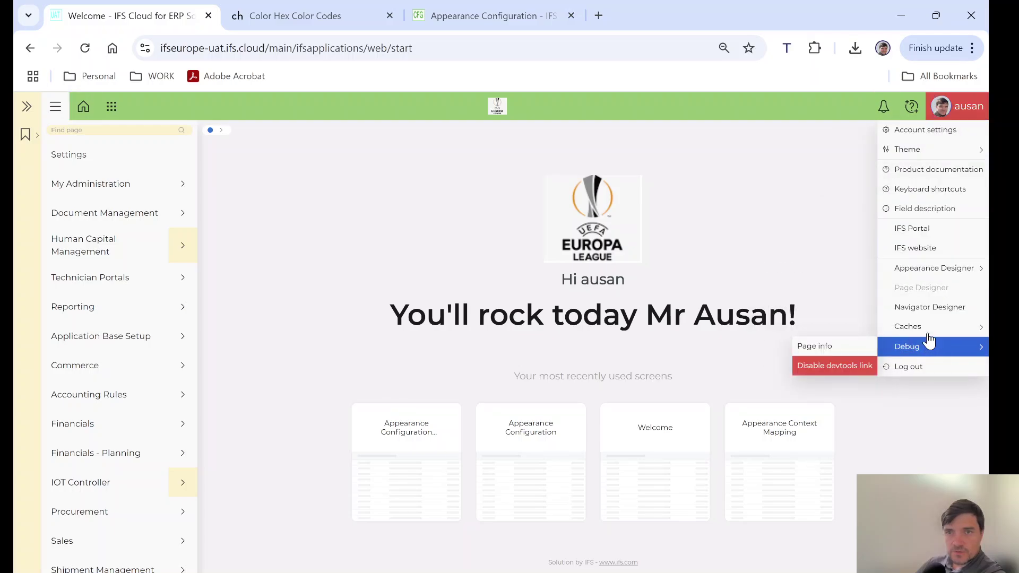
mouse_move(923, 273)
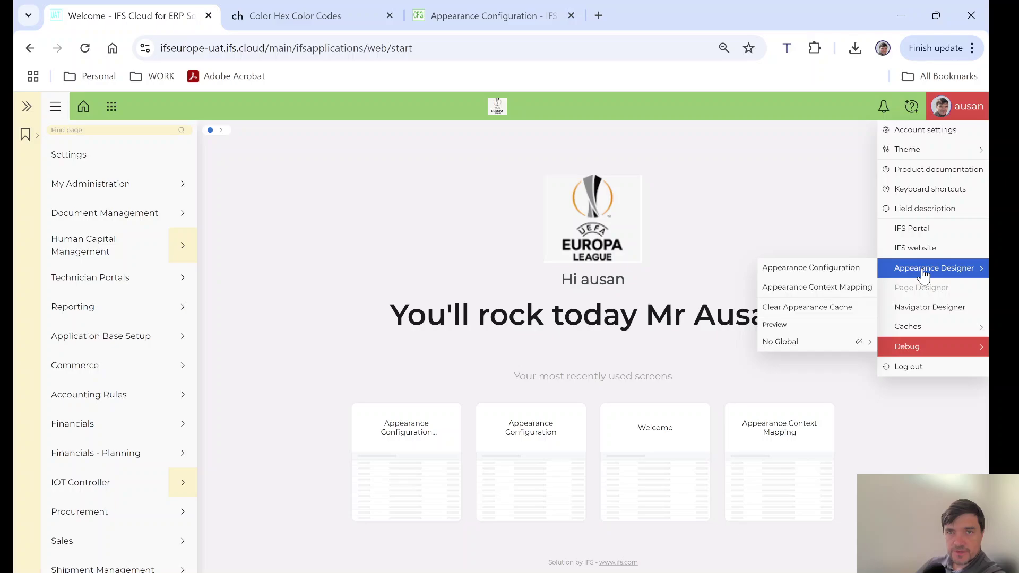
left_click(812, 269)
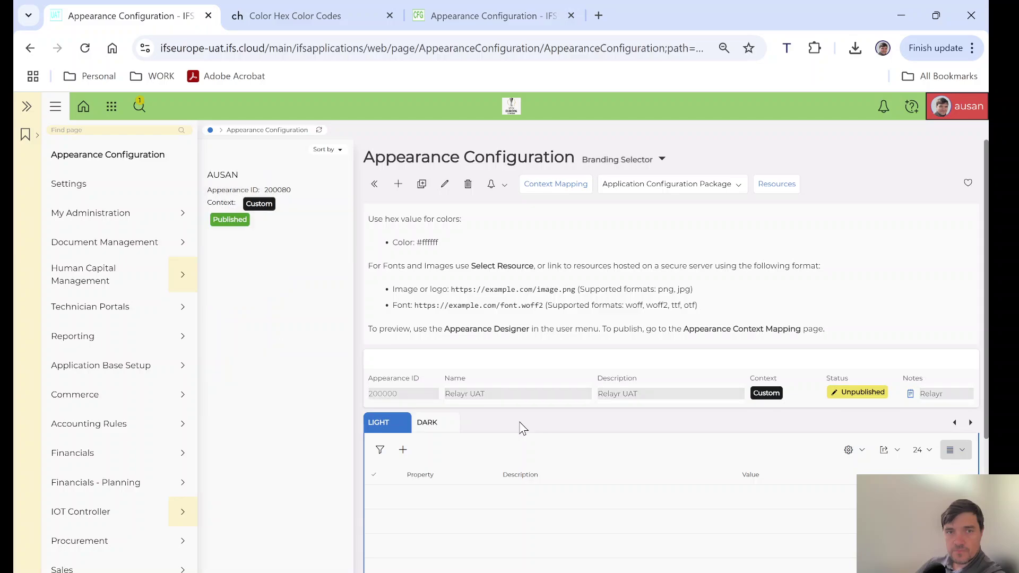
scroll(522, 424, "down", 1)
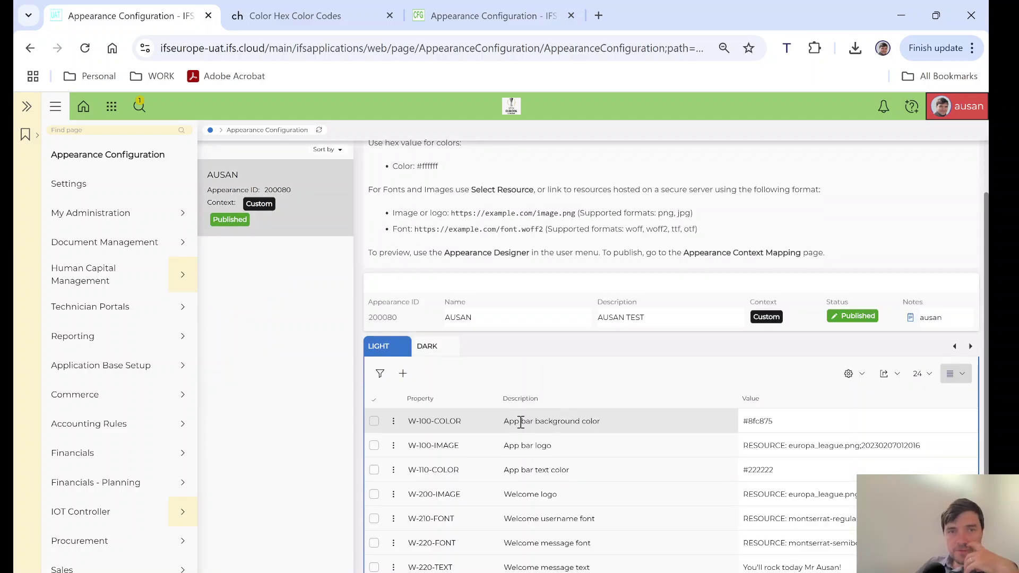
scroll(521, 421, "down", 2)
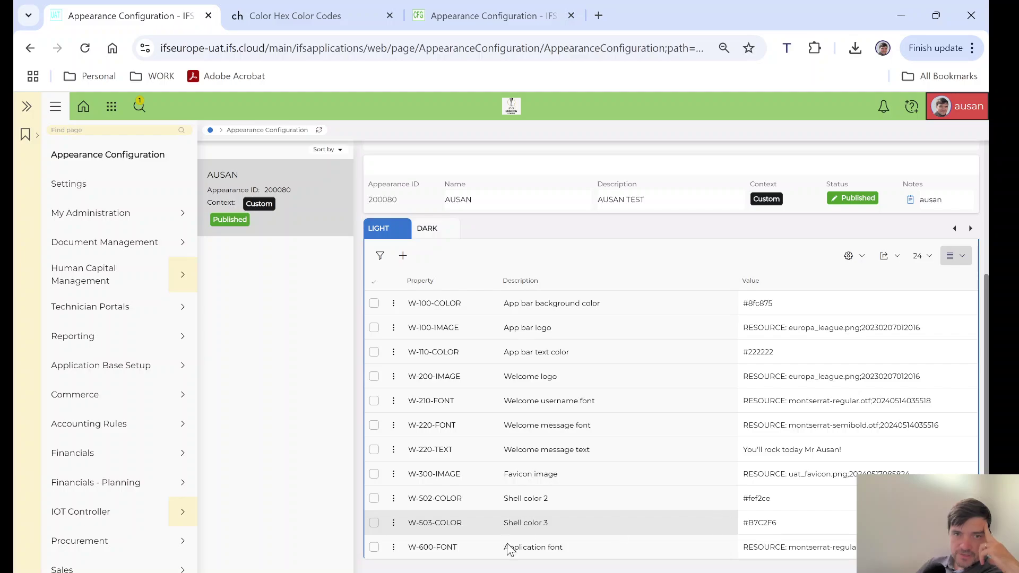
scroll(483, 421, "up", 2)
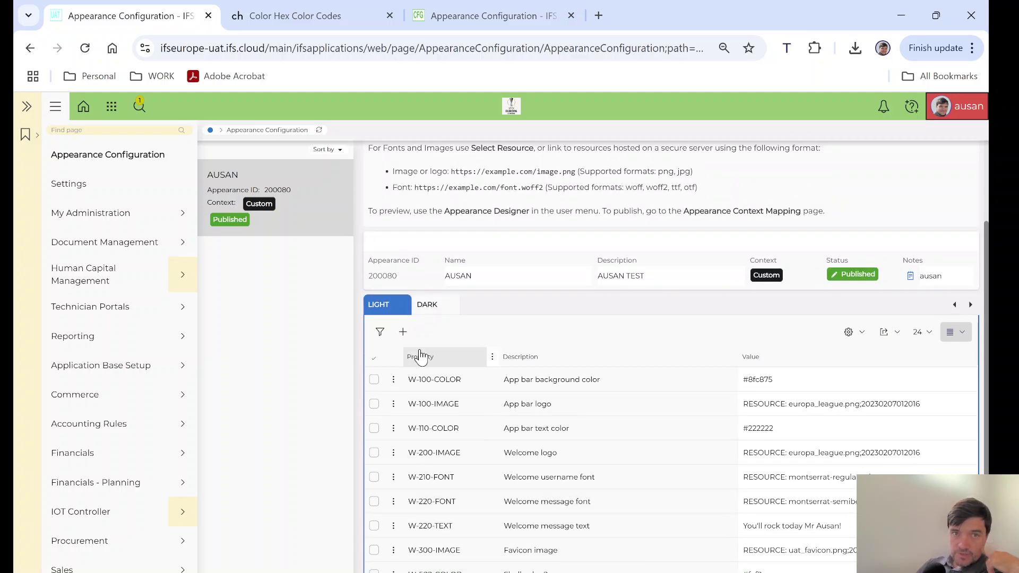
Start a new light property, look through the available mobile (M-) and web (W-) properties, and discard the new row.
left_click(403, 331)
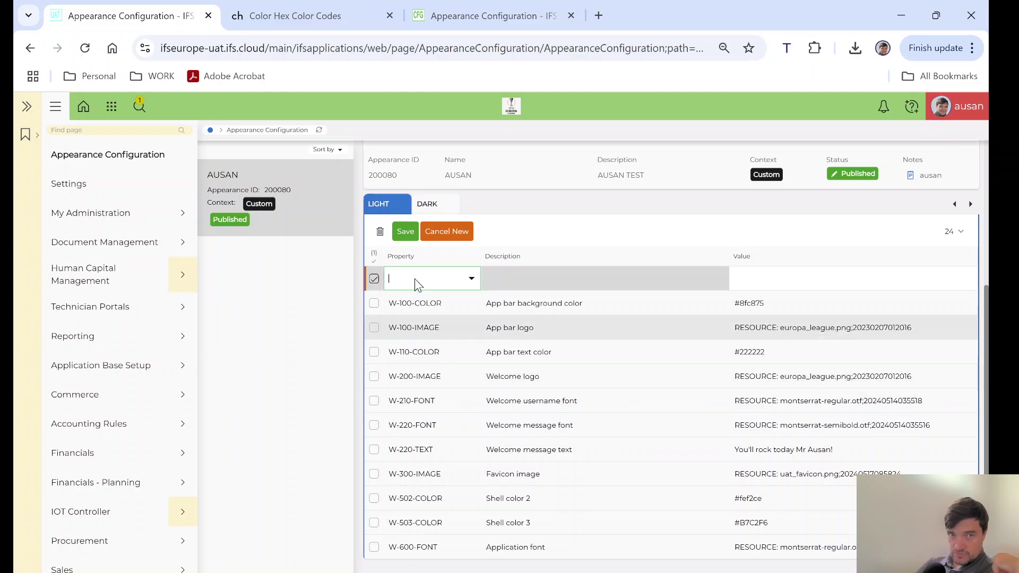
left_click(471, 279)
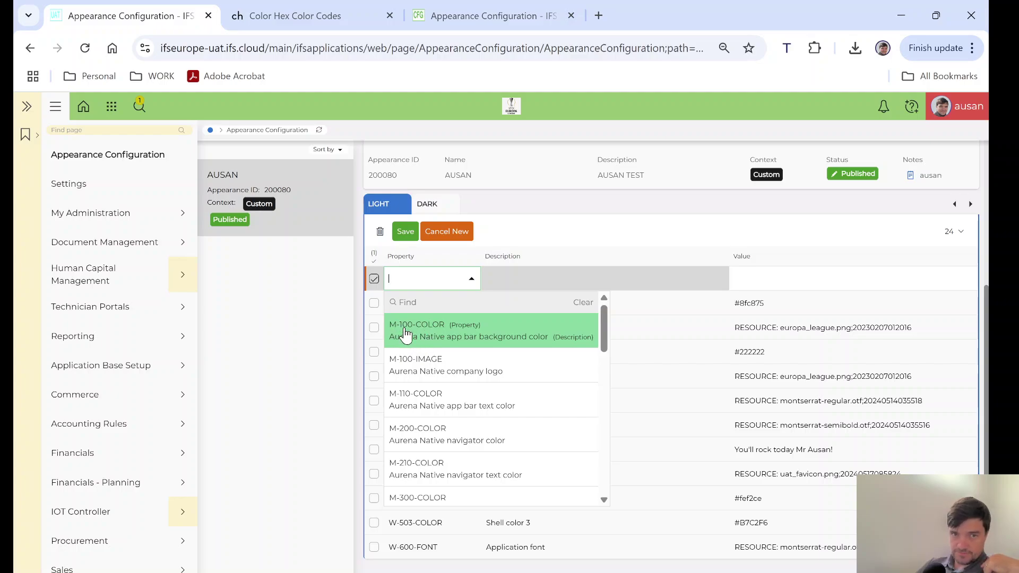
scroll(424, 399, "down", 3)
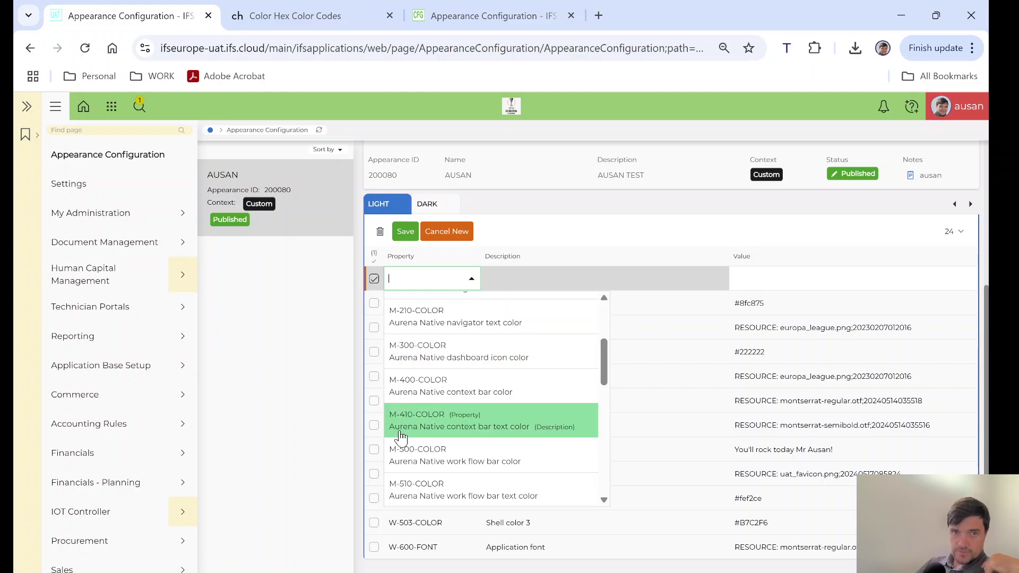
scroll(409, 419, "down", 2)
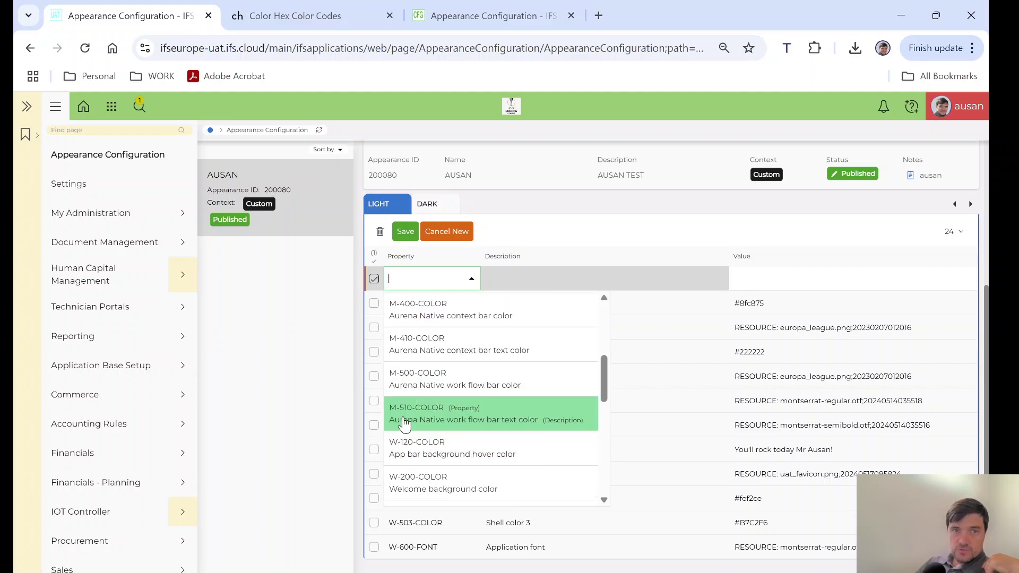
scroll(404, 422, "up", 5)
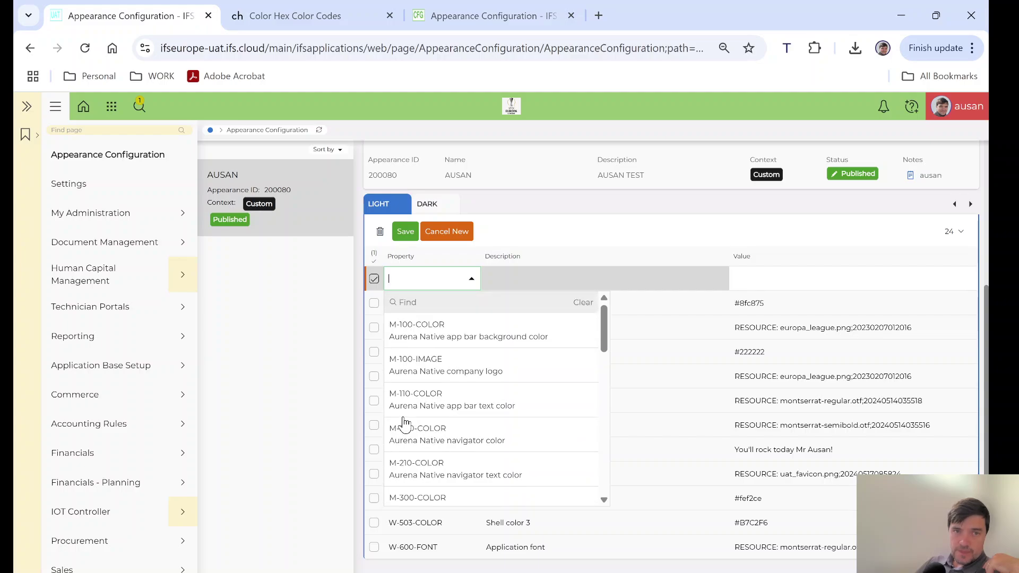
scroll(414, 375, "down", 1)
scroll(421, 379, "up", 1)
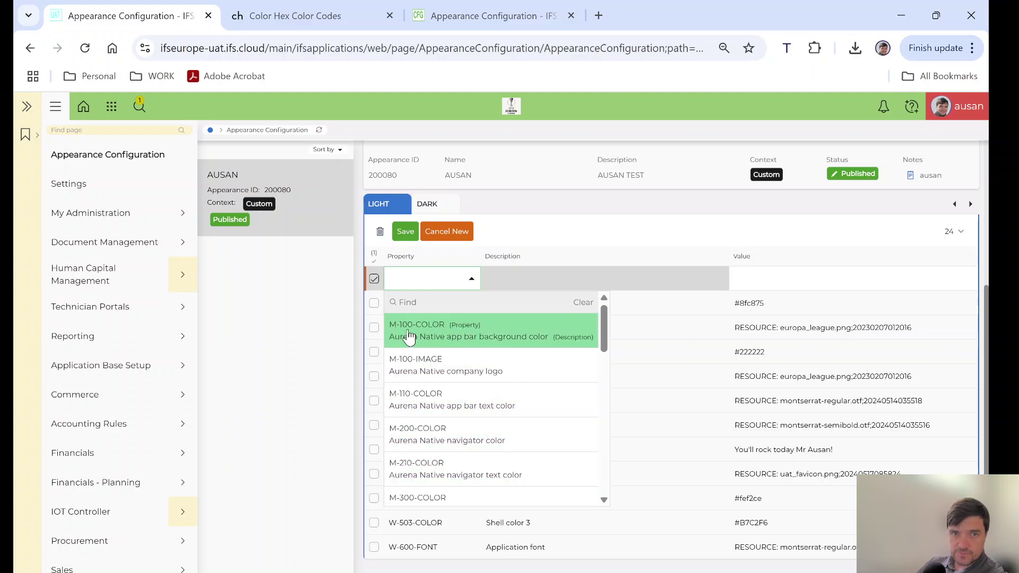
scroll(409, 450, "down", 1)
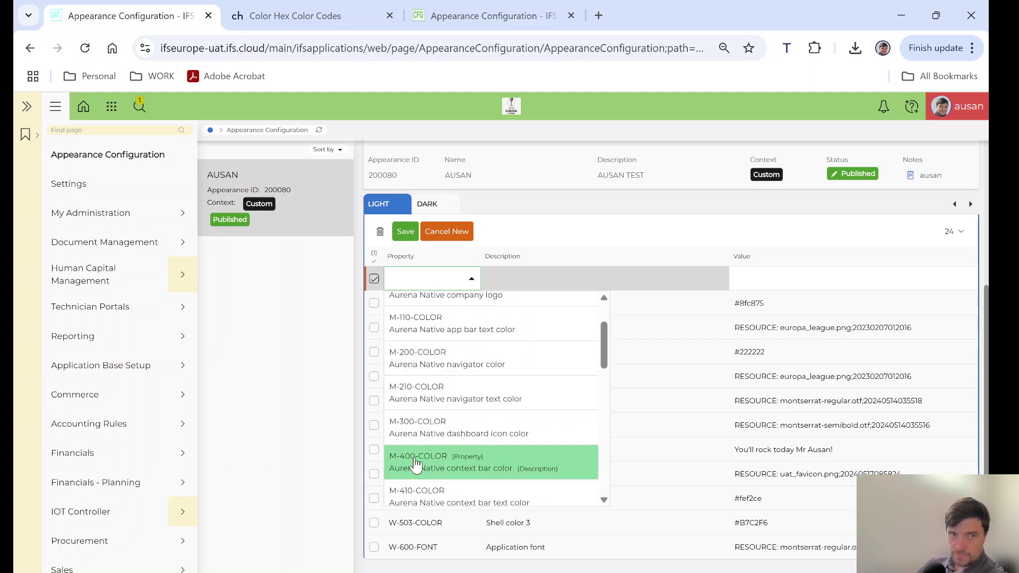
scroll(411, 441, "down", 4)
scroll(408, 424, "down", 1)
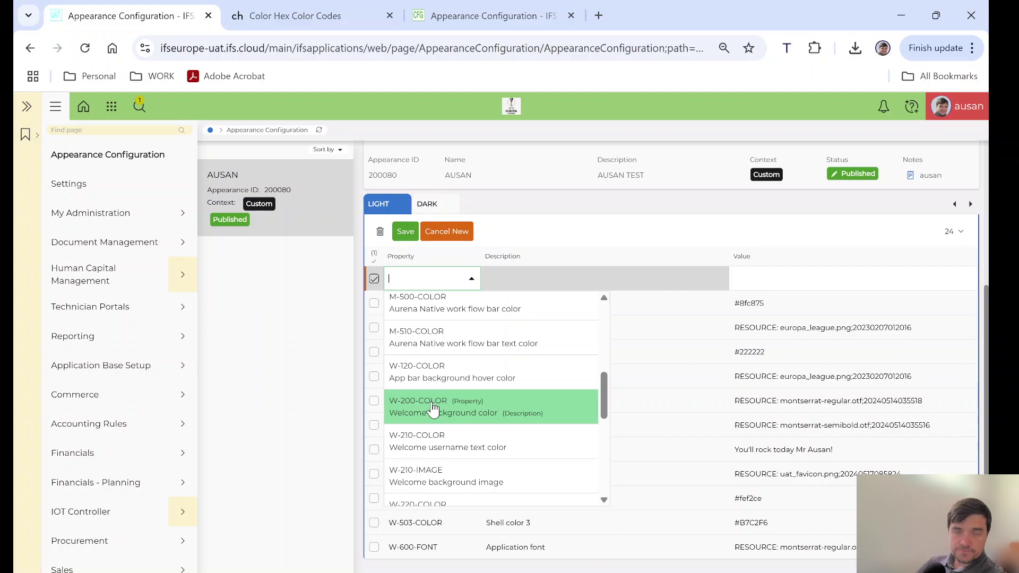
scroll(433, 409, "down", 2)
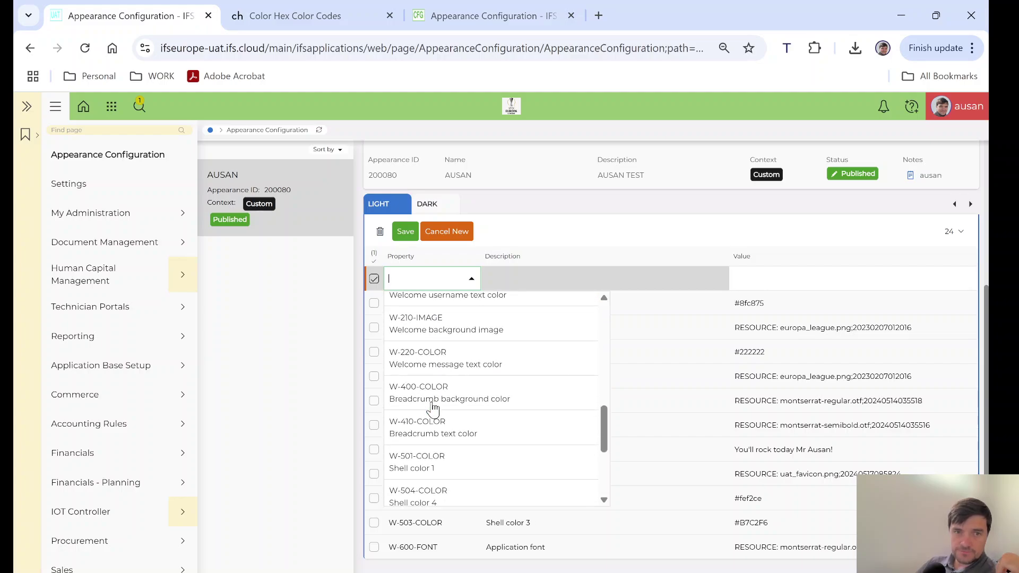
scroll(433, 408, "down", 4)
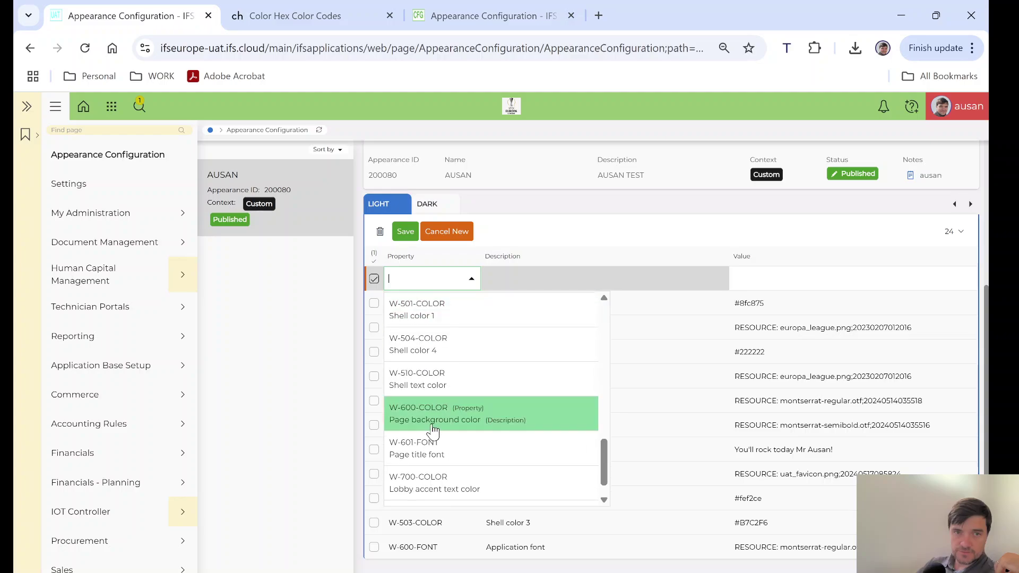
scroll(433, 466, "up", 6)
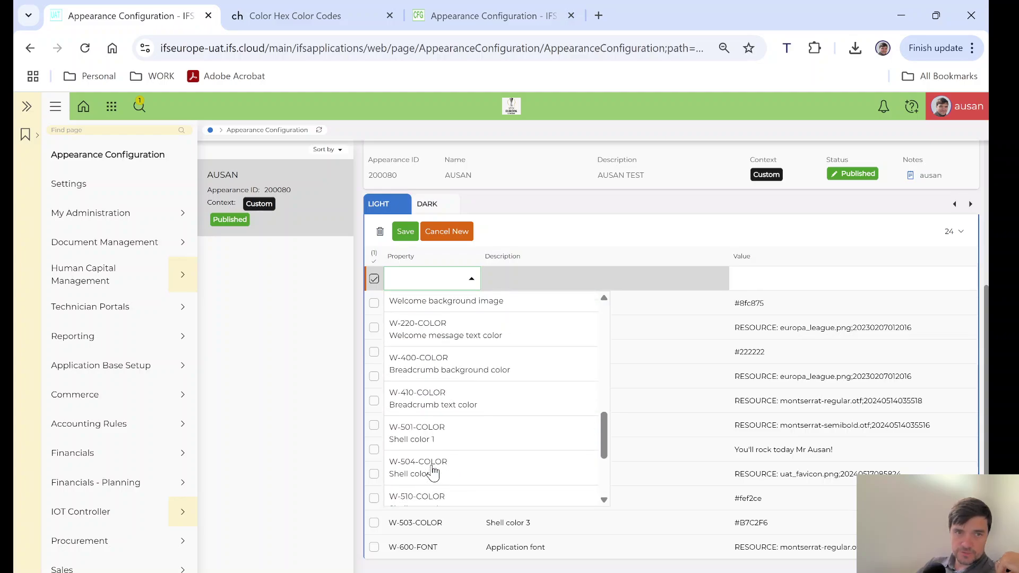
scroll(432, 467, "up", 3)
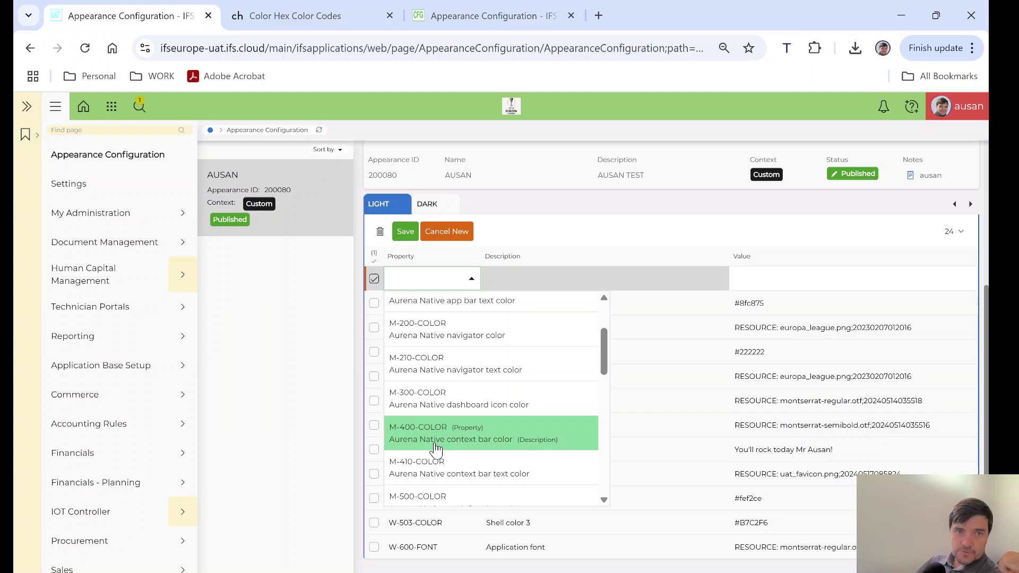
scroll(435, 448, "up", 2)
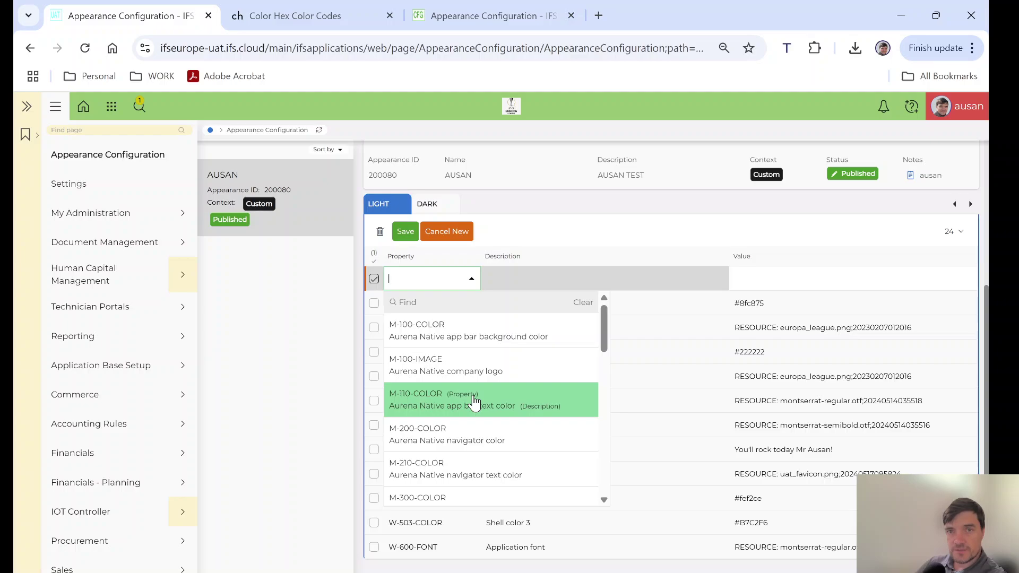
left_click(448, 239)
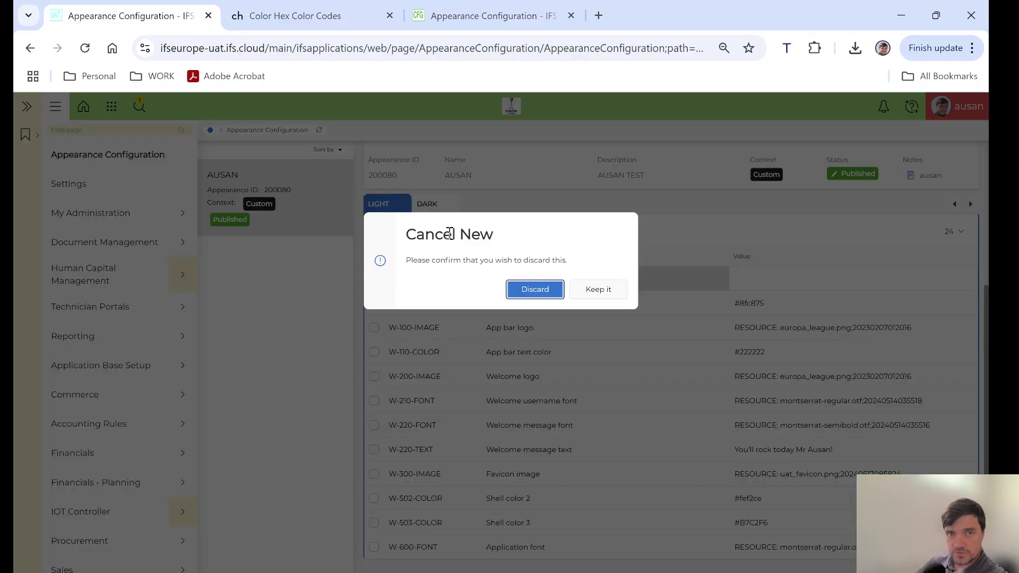
left_click(535, 289)
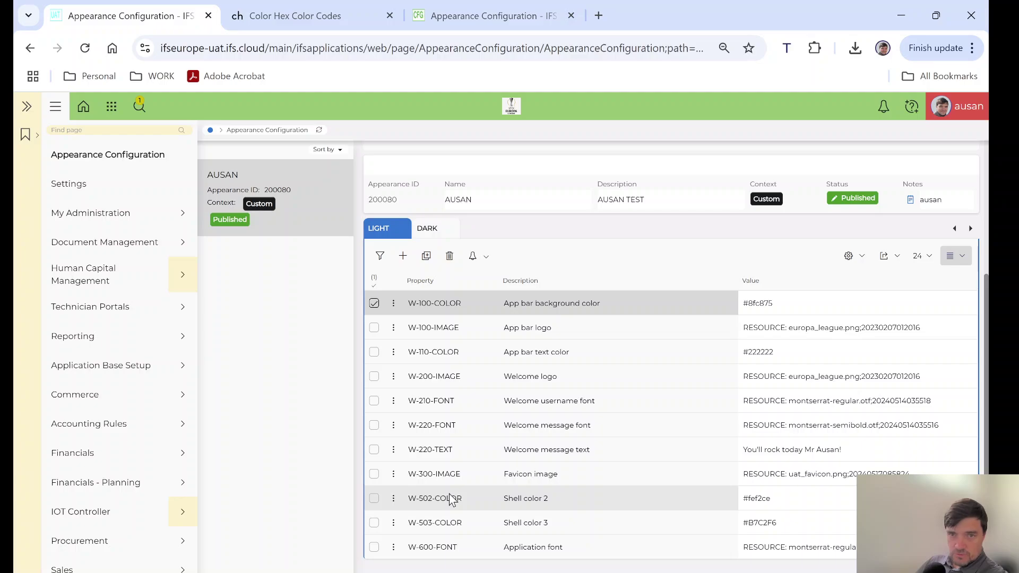
Open Appearance Context Mapping and examine the publish option for DB TEST App and the COMPANY attribute for context expressions.
scroll(460, 478, "up", 4)
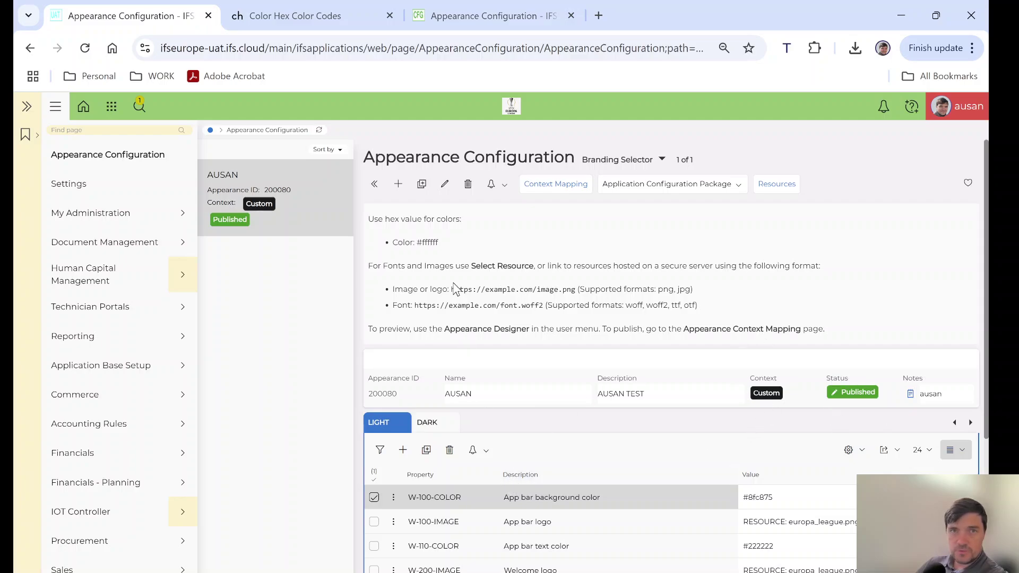
left_click(553, 186)
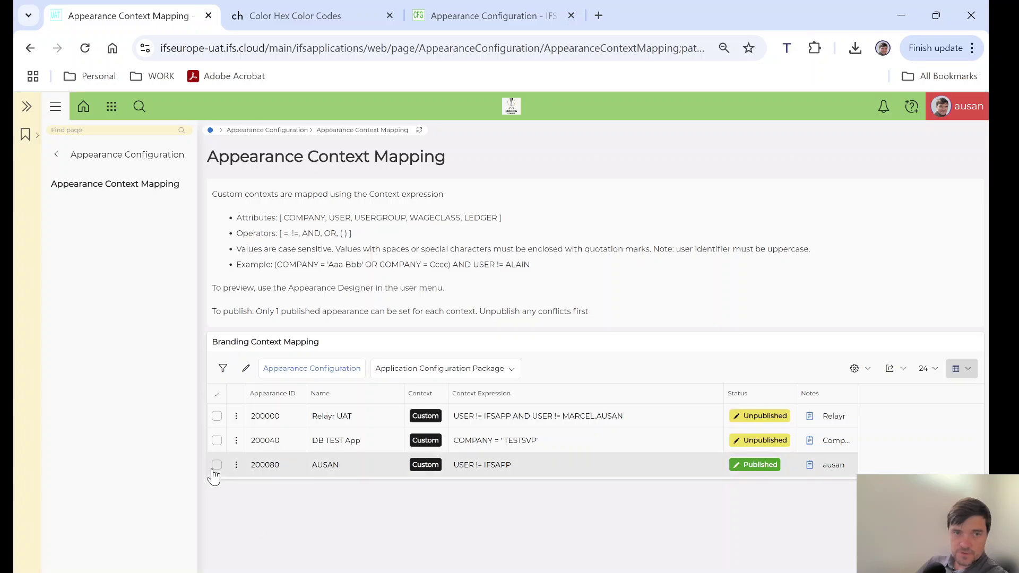
left_click(217, 441)
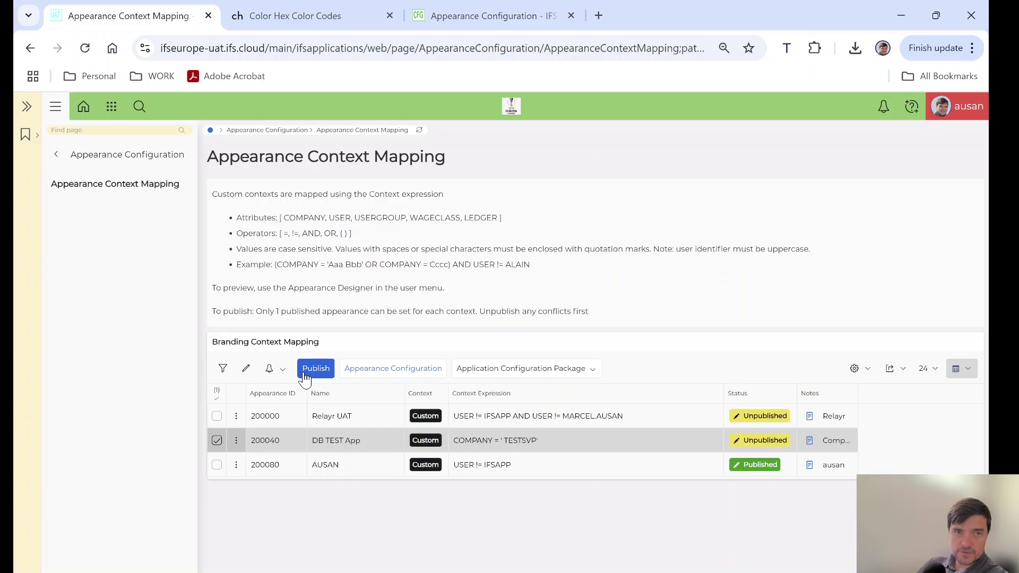
left_click(216, 440)
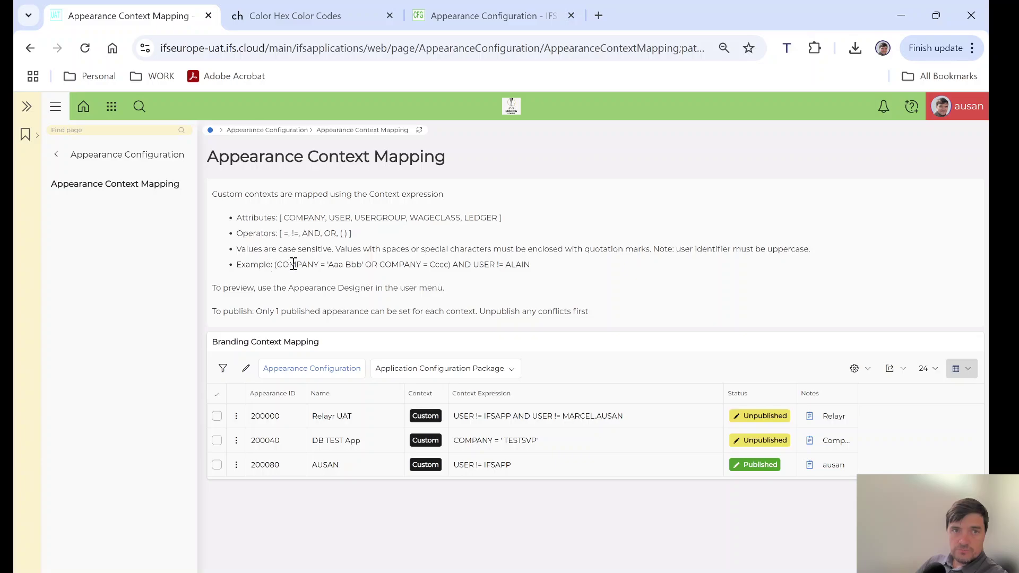
left_click_drag(284, 217, 327, 217)
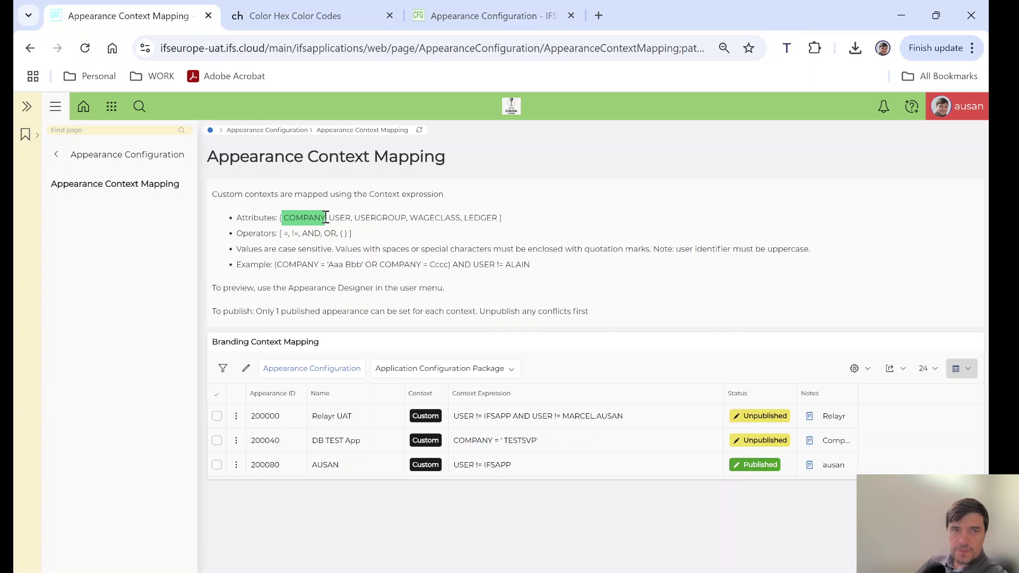
Examine the USER, USERGROUP, WAGECLASS, LEDGER and COMPANY attributes available for context expressions by highlighting them in the instructions.
double_click(340, 218)
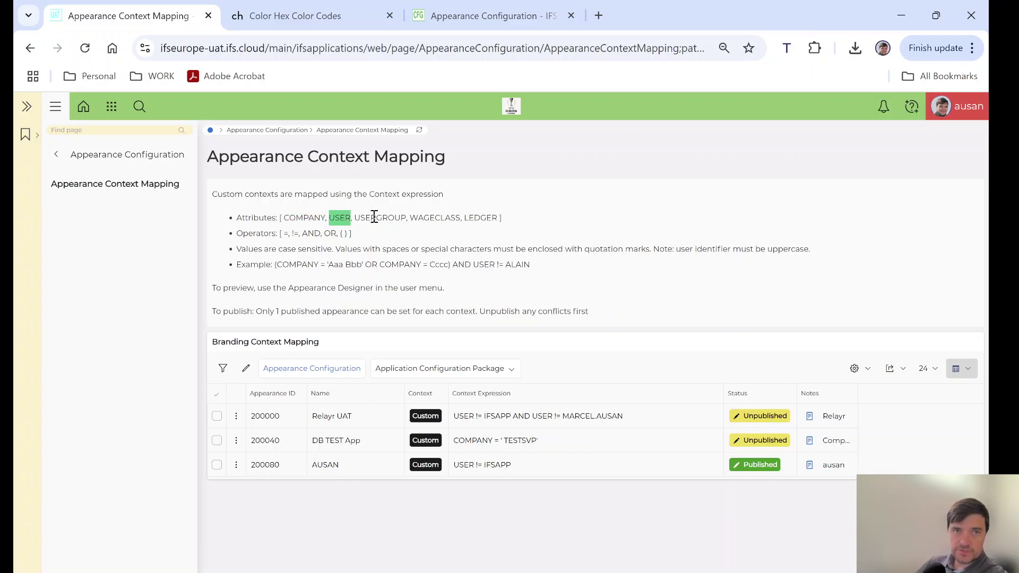
double_click(374, 217)
left_click_drag(418, 217, 498, 221)
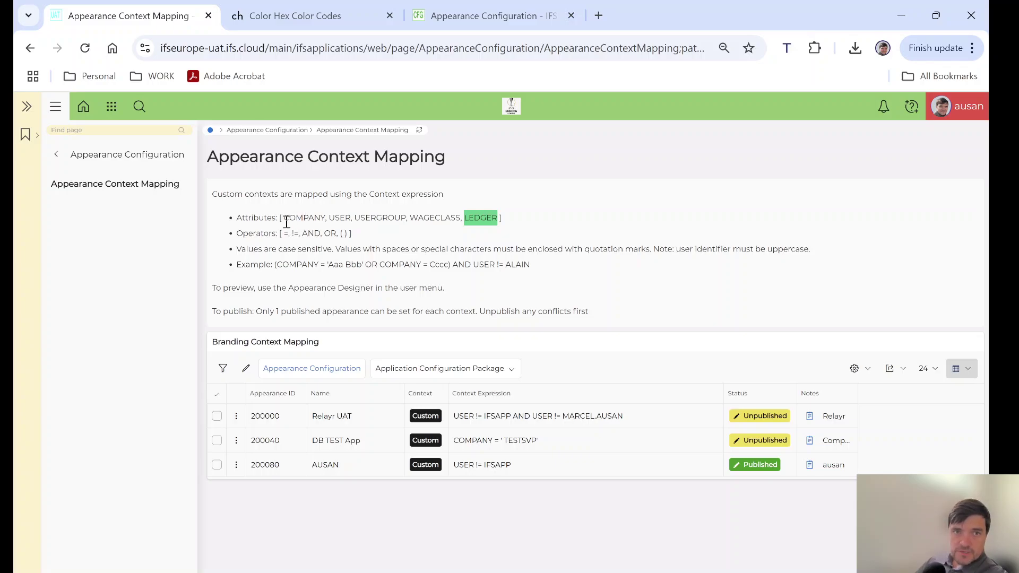
double_click(307, 221)
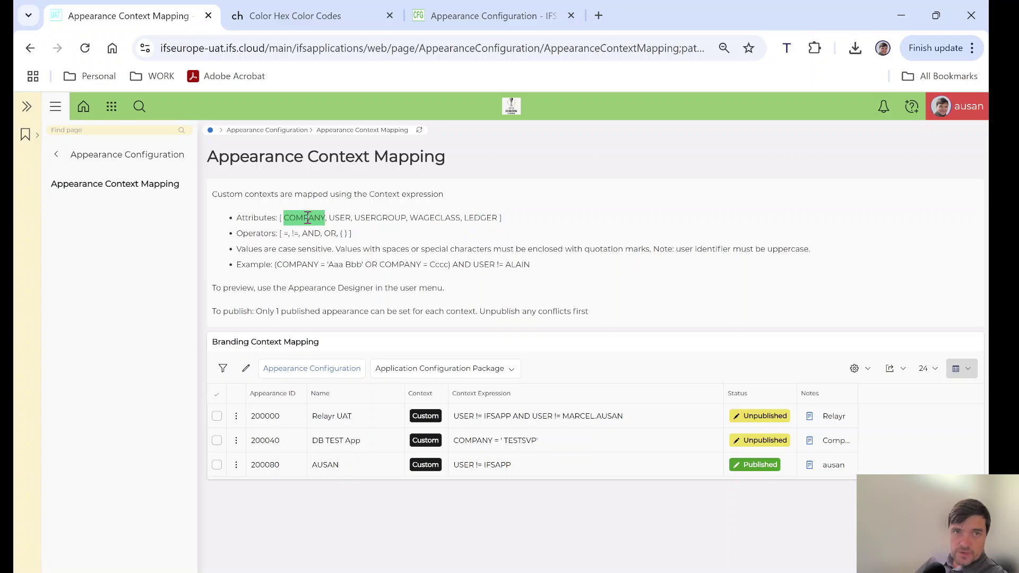
double_click(378, 218)
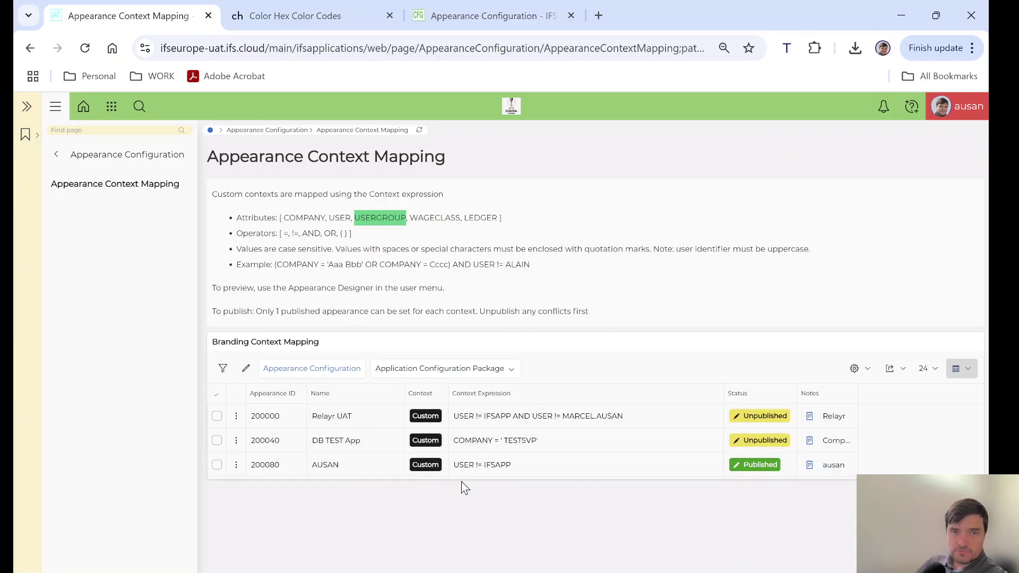
Highlight the context expression of published appearance 200080 and check the Application Configuration Package options for that row.
left_click_drag(515, 464, 454, 465)
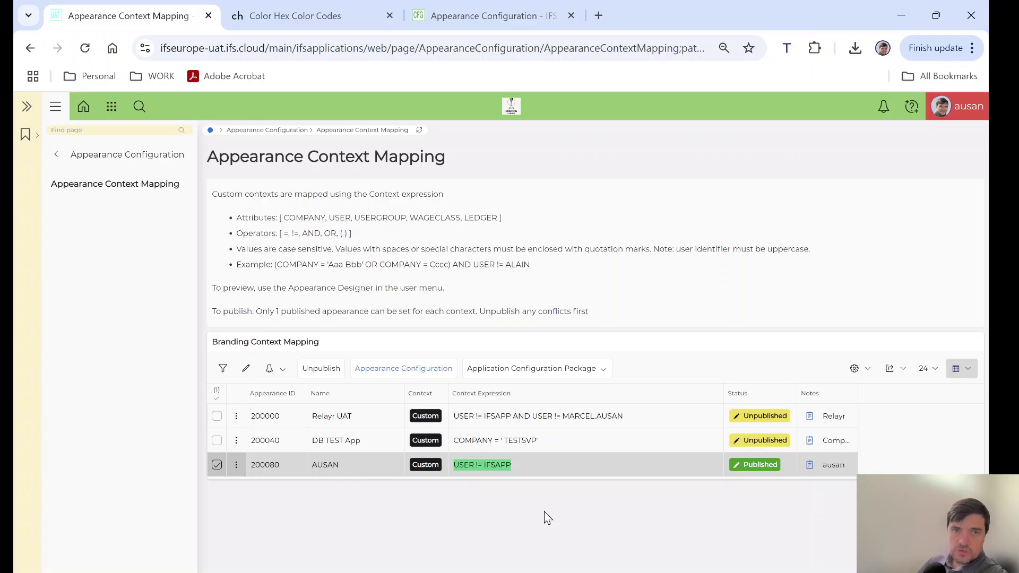
left_click(594, 371)
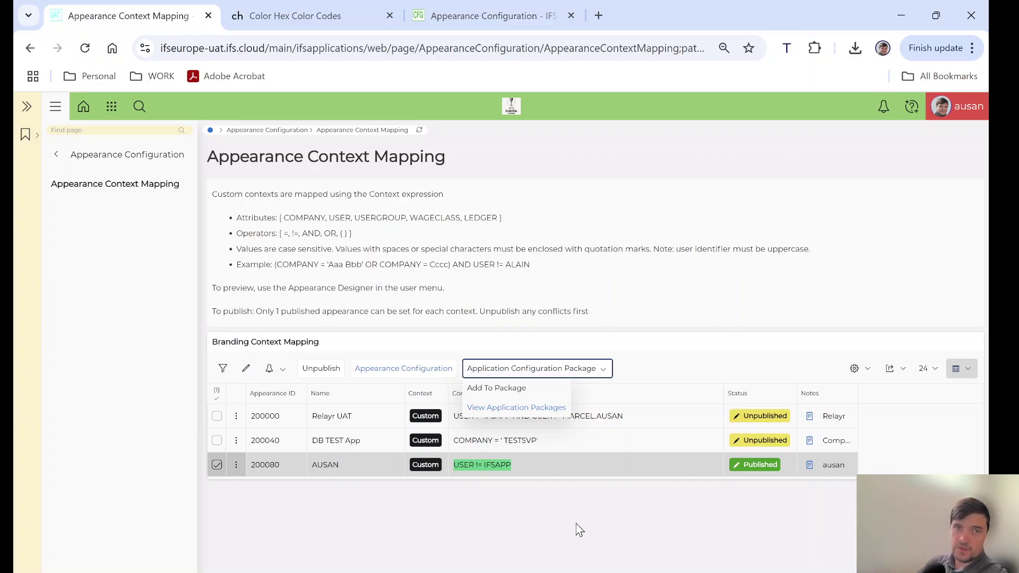
left_click(514, 519)
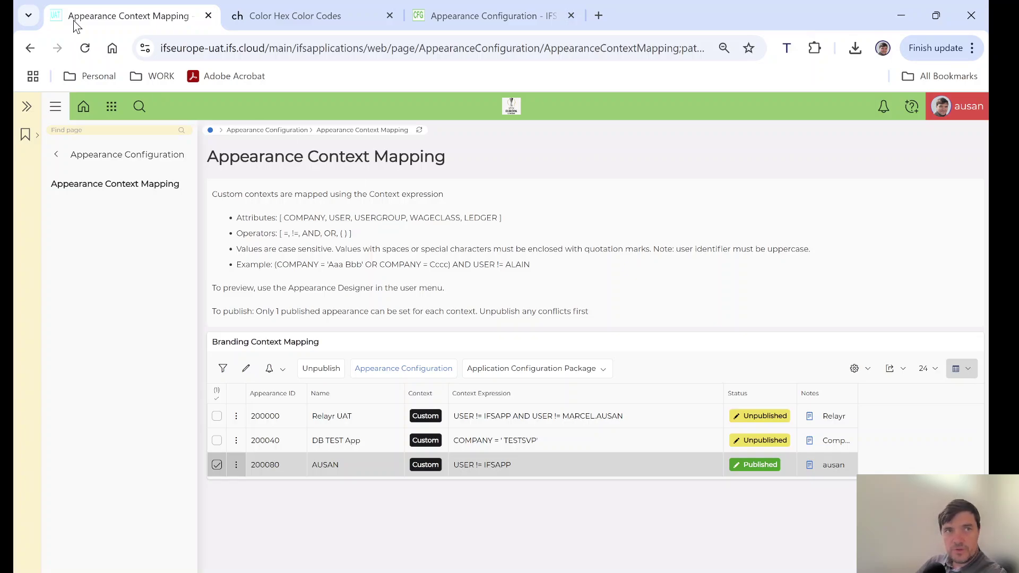
View the relayr appearance in the CFG environment's Appearance Configuration and return to the UAT Appearance Context Mapping page.
left_click(459, 20)
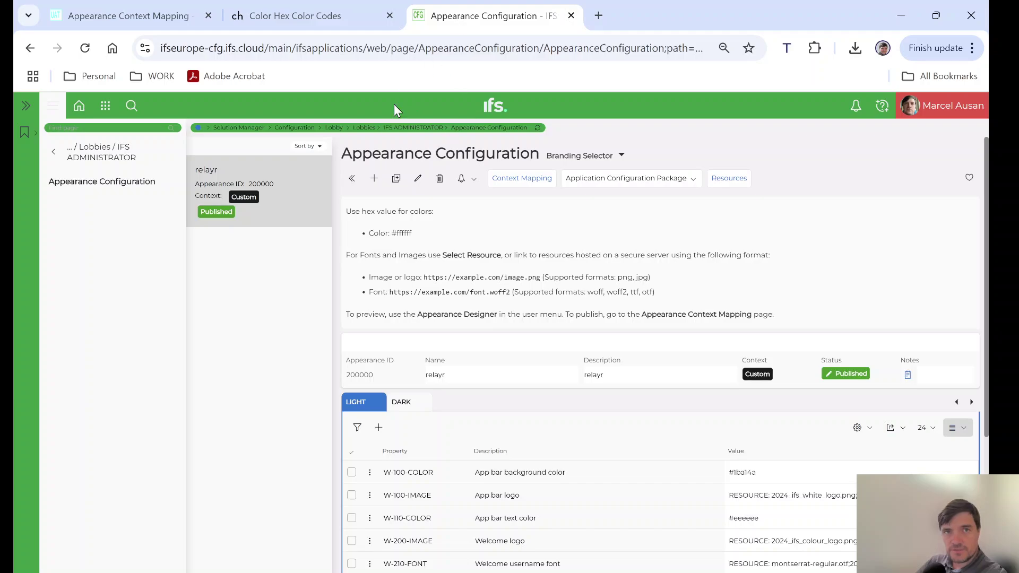
left_click(94, 17)
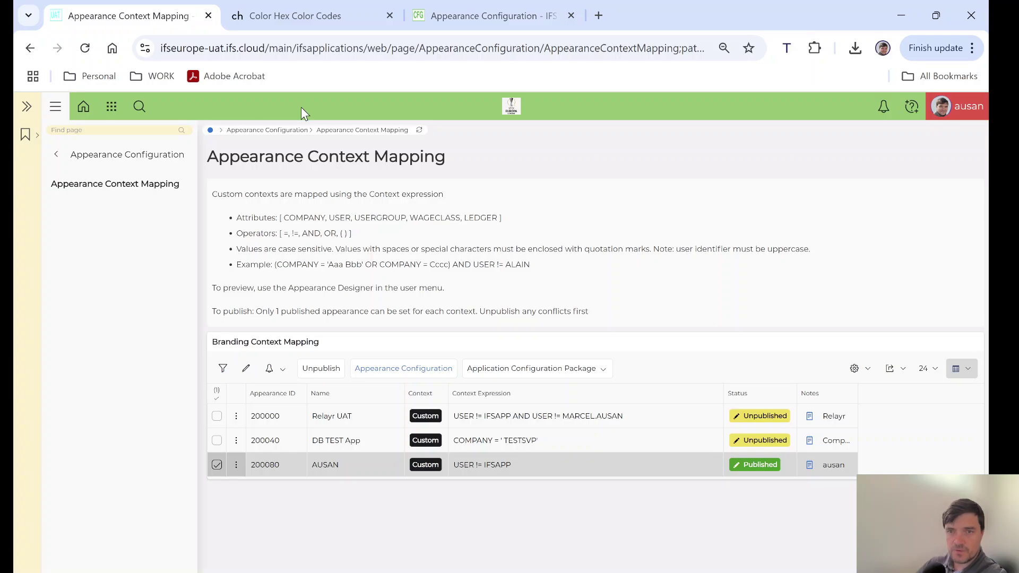
left_click(586, 459)
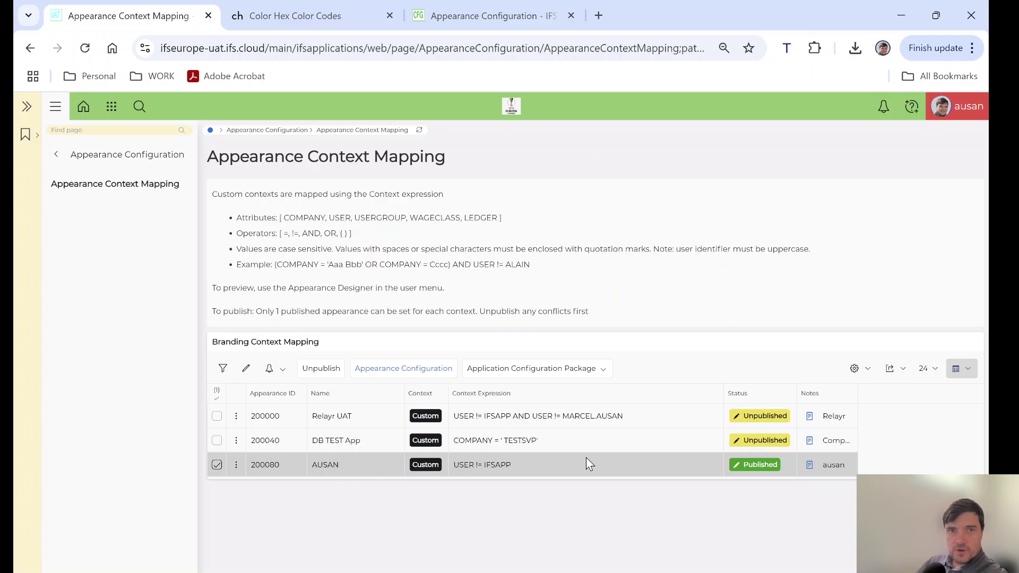